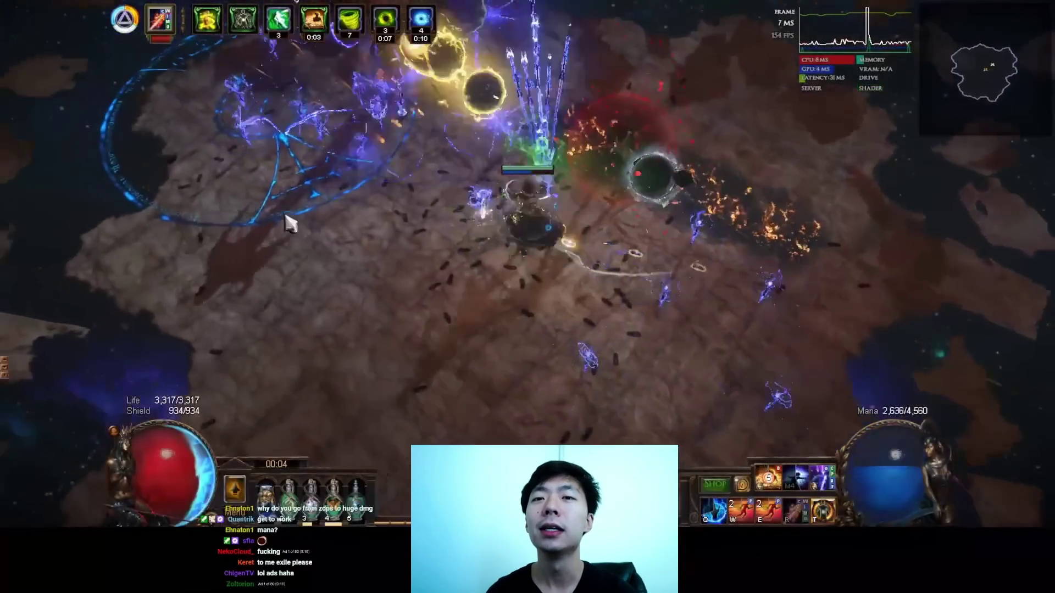
Fight the Maven, buffing and attacking while moving in and out of the blue sigil
{"action": "left_click", "coordinate": [290, 224]}
{"action": "left_click", "coordinate": [325, 202]}
{"action": "key", "text": "q"}
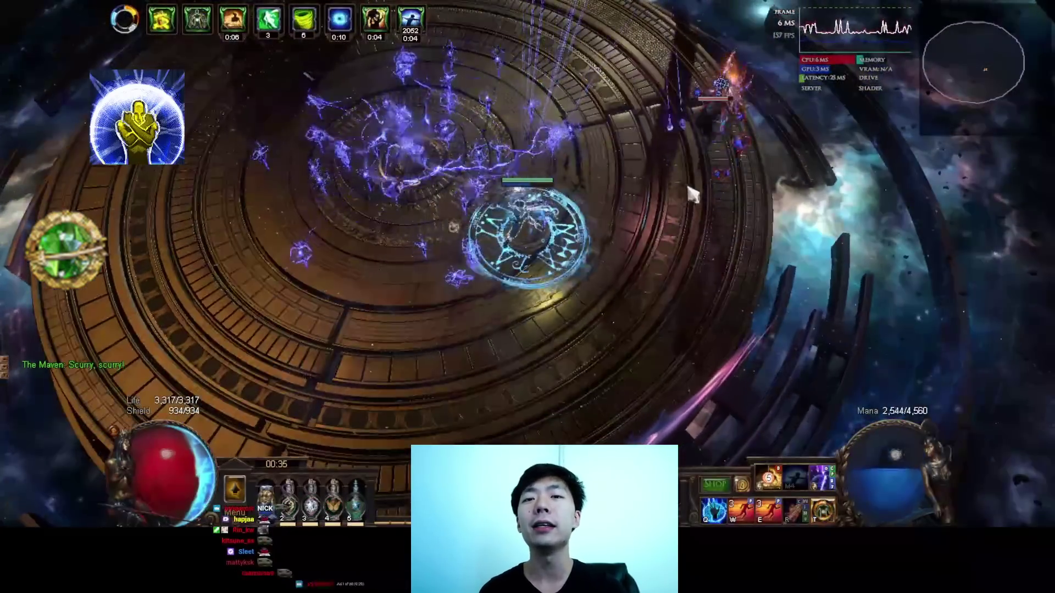
{"action": "key", "text": "q"}
{"action": "left_click", "coordinate": [704, 204]}
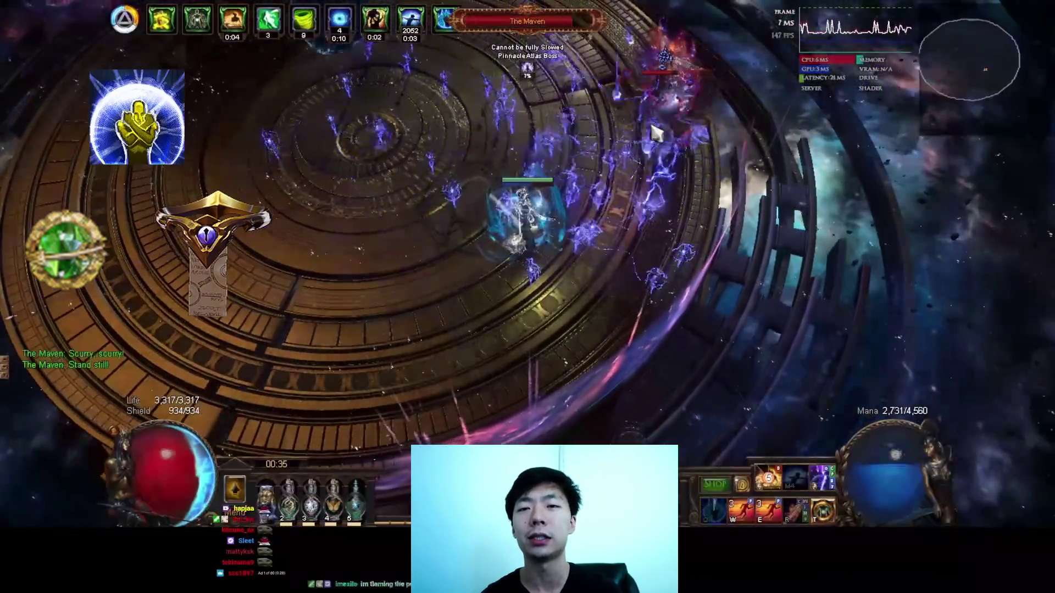
{"action": "left_click", "coordinate": [631, 353]}
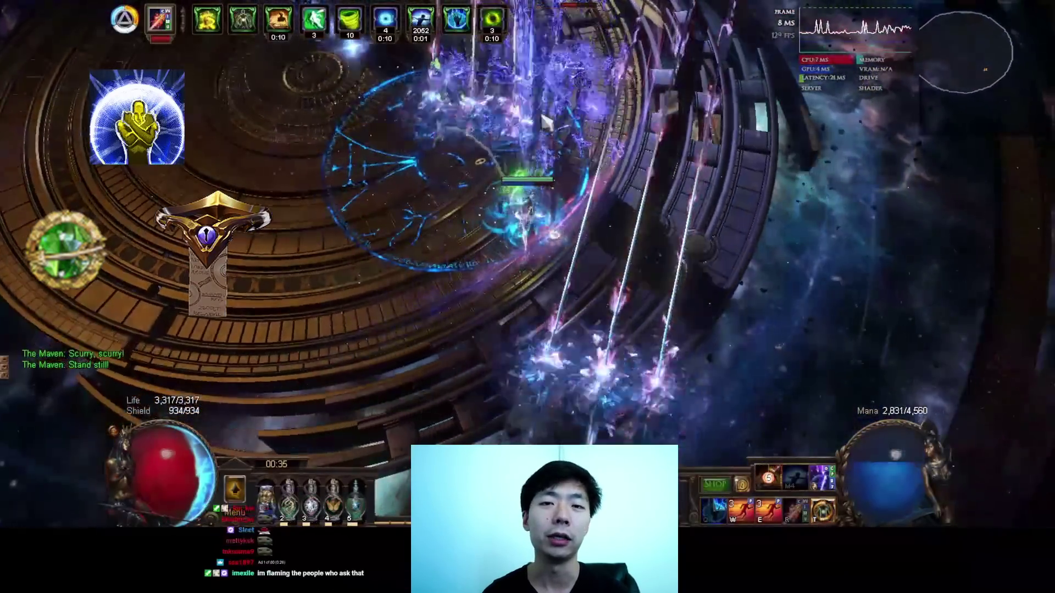
{"action": "key", "text": "w"}
{"action": "left_click", "coordinate": [589, 107]}
{"action": "left_click", "coordinate": [699, 233]}
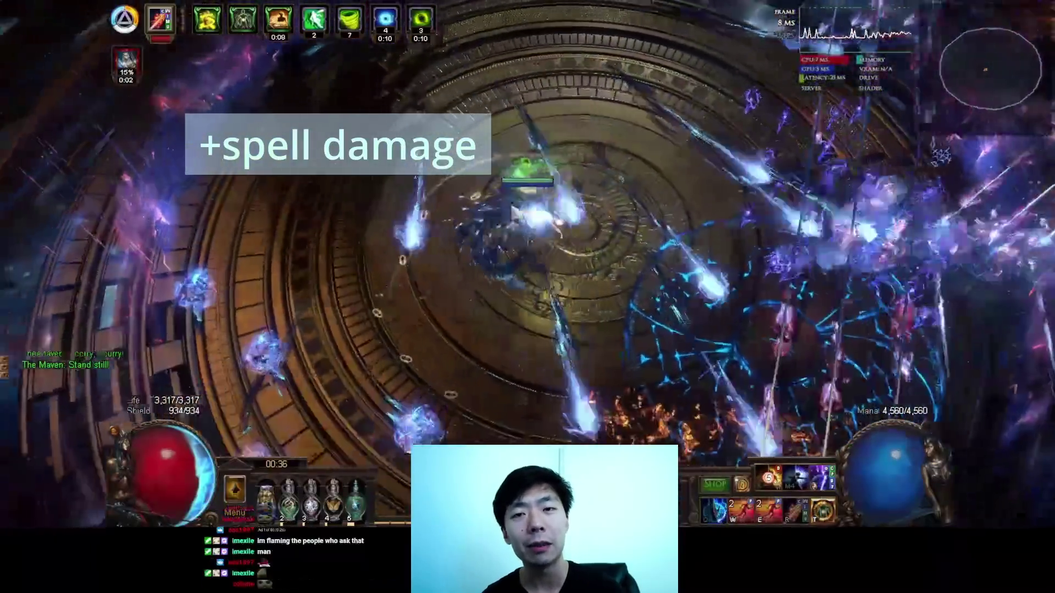
{"action": "left_click", "coordinate": [720, 170]}
{"action": "left_click", "coordinate": [536, 384]}
{"action": "left_click", "coordinate": [513, 400]}
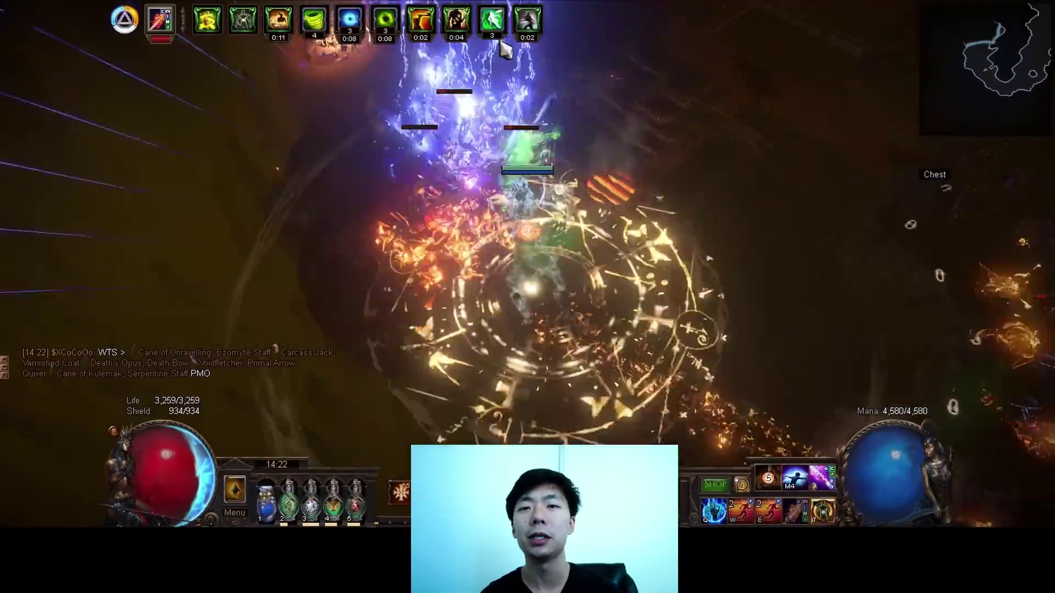
Run through the map, clearing the monster packs along the way
{"action": "left_click", "coordinate": [480, 79]}
{"action": "left_click", "coordinate": [484, 86]}
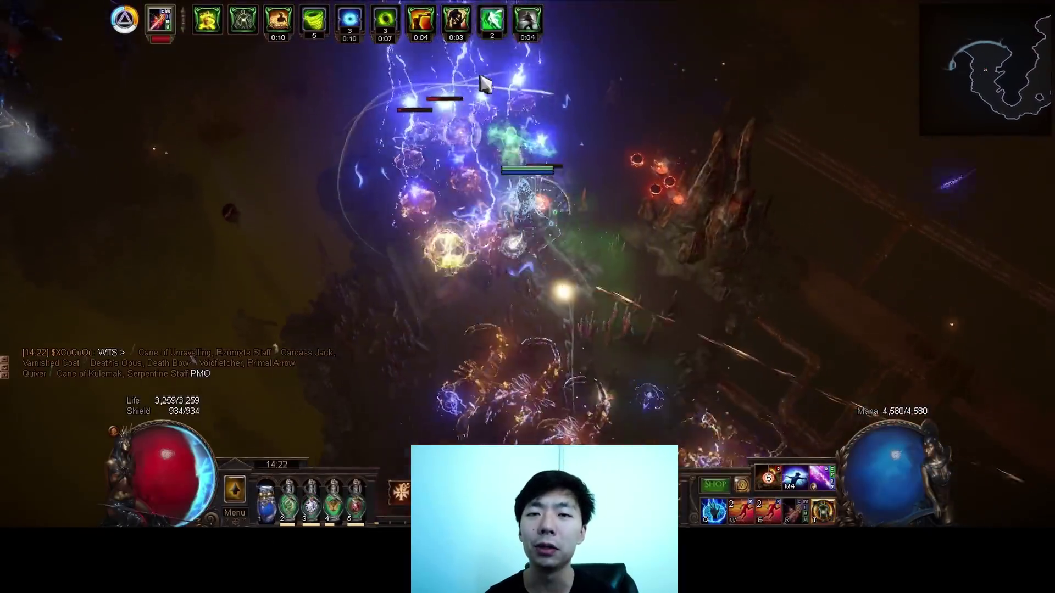
{"action": "left_click", "coordinate": [437, 122]}
{"action": "right_click", "coordinate": [219, 331]}
{"action": "right_click", "coordinate": [266, 311]}
{"action": "left_click", "coordinate": [264, 372]}
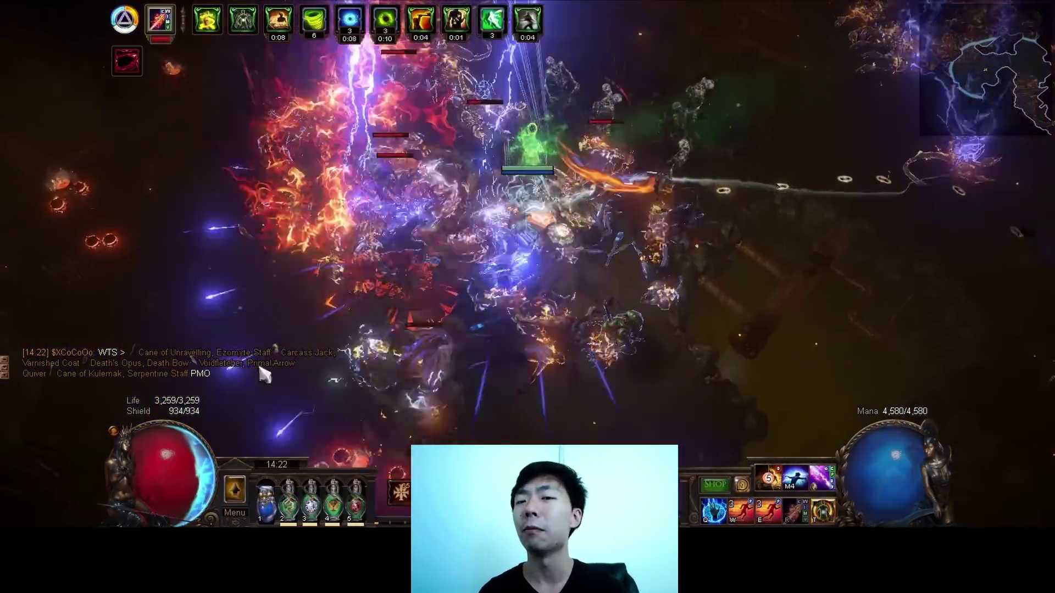
{"action": "right_click", "coordinate": [567, 181]}
{"action": "left_click", "coordinate": [478, 443]}
{"action": "left_click", "coordinate": [346, 324]}
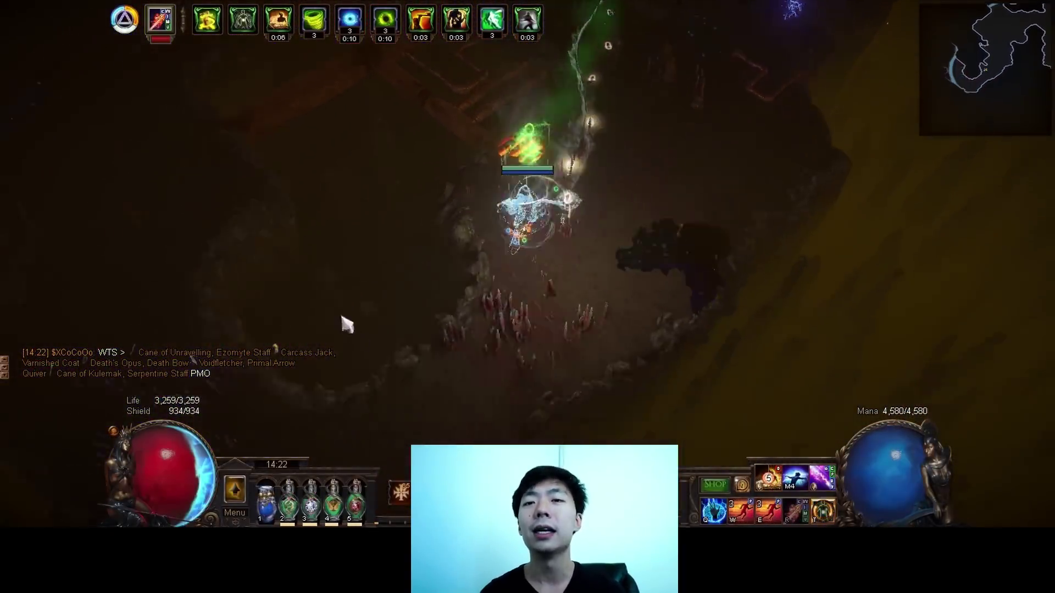
{"action": "key", "text": "w"}
{"action": "mouse_move", "coordinate": [417, 59]}
{"action": "left_mouse_down"}
{"action": "mouse_move", "coordinate": [412, 87]}
{"action": "mouse_move", "coordinate": [513, 101]}
{"action": "mouse_move", "coordinate": [521, 118]}
{"action": "left_mouse_up"}
Enter the Arena portal, kill the Guardian of the Minotaur with flasks and skills, and grab its Fragment
{"action": "left_click", "coordinate": [483, 100]}
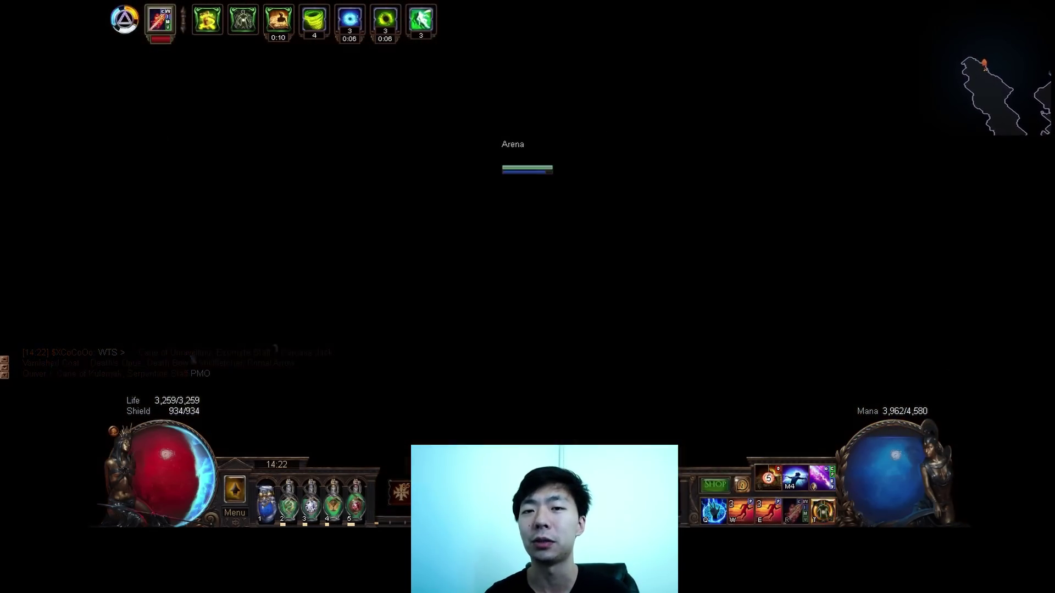
{"action": "left_click", "coordinate": [716, 439]}
{"action": "mouse_move", "coordinate": [717, 439]}
{"action": "left_mouse_down"}
{"action": "mouse_move", "coordinate": [850, 346]}
{"action": "mouse_move", "coordinate": [763, 245]}
{"action": "left_mouse_up"}
{"action": "key", "text": "w"}
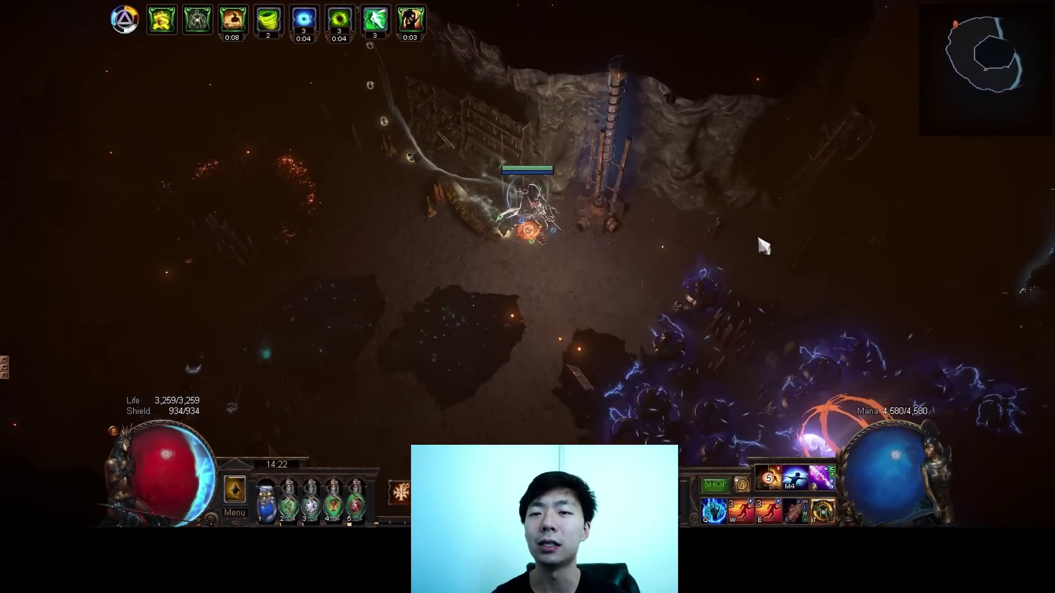
{"action": "key", "text": "r"}
{"action": "mouse_move", "coordinate": [541, 429]}
{"action": "left_mouse_down"}
{"action": "mouse_move", "coordinate": [430, 159]}
{"action": "mouse_move", "coordinate": [555, 370]}
{"action": "mouse_move", "coordinate": [526, 108]}
{"action": "mouse_move", "coordinate": [504, 147]}
{"action": "left_mouse_up"}
{"action": "key", "text": "q"}
{"action": "key", "text": "2"}
{"action": "key", "text": "3"}
{"action": "key", "text": "4"}
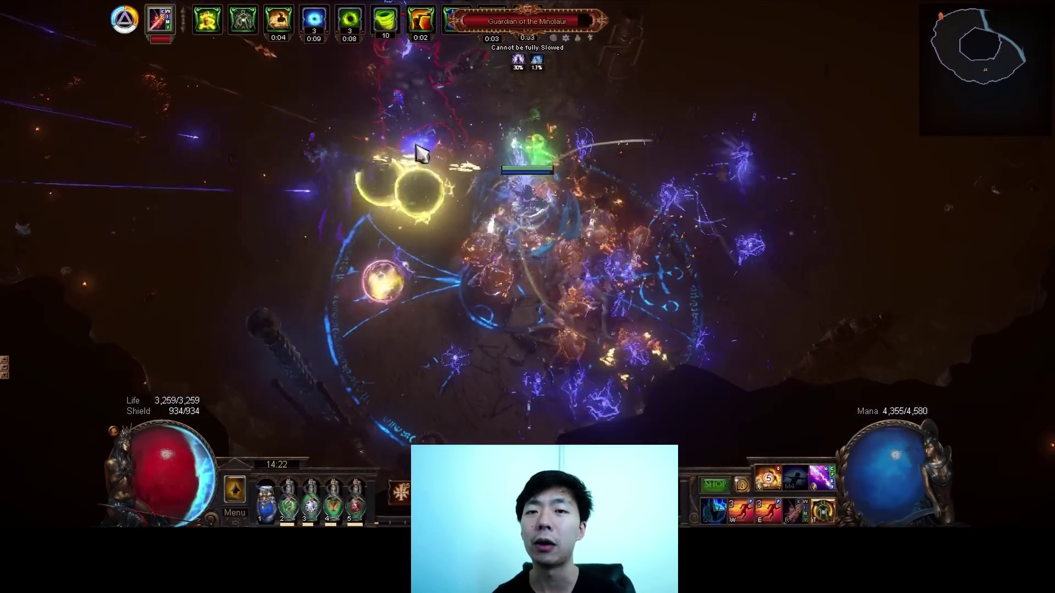
{"action": "mouse_move", "coordinate": [419, 154]}
{"action": "left_mouse_down"}
{"action": "mouse_move", "coordinate": [396, 229]}
{"action": "mouse_move", "coordinate": [569, 63]}
{"action": "left_mouse_up"}
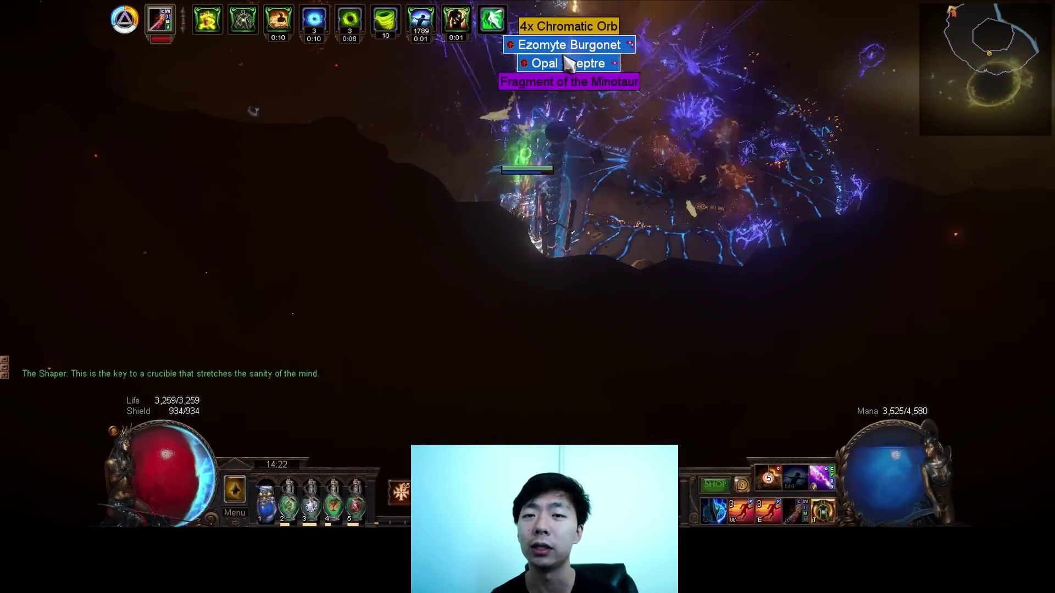
{"action": "left_click", "coordinate": [576, 86]}
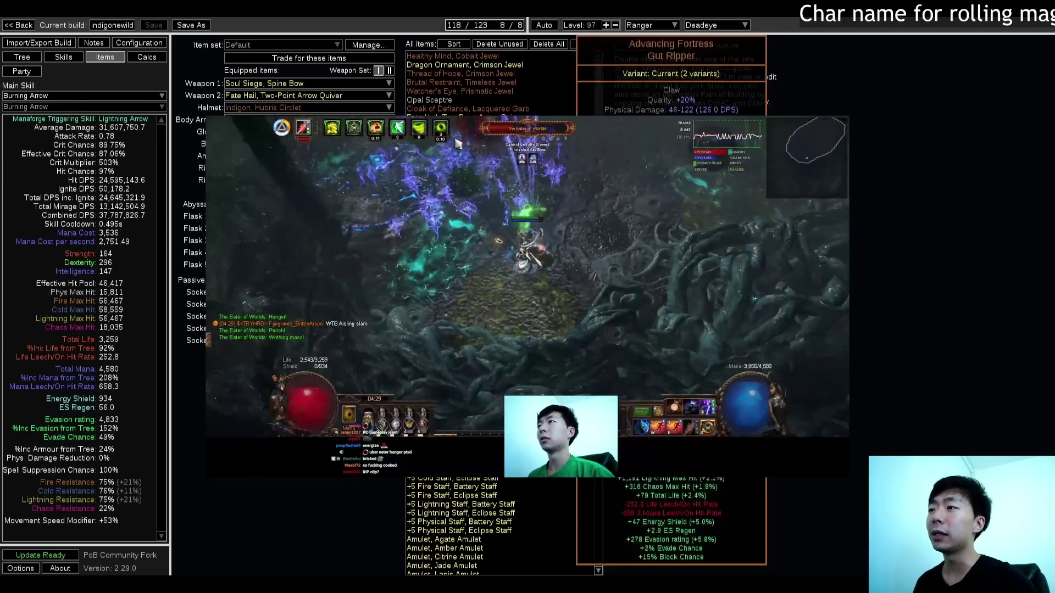
Inspect the equipped Weapon 1, Weapon 2 and Indigon Hubris Circlet helmet
{"action": "mouse_move", "coordinate": [344, 95]}
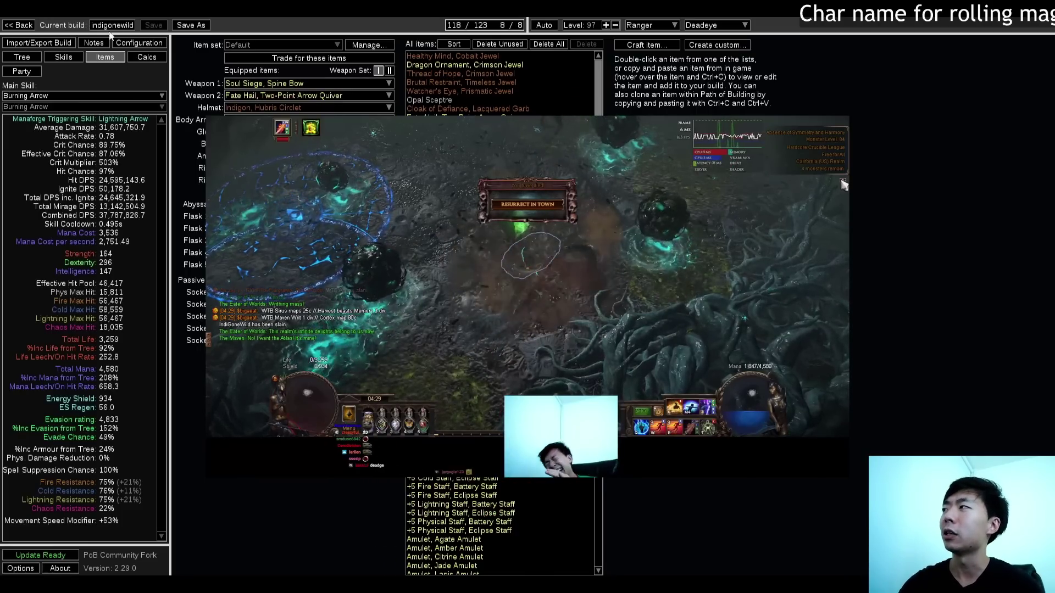
{"action": "mouse_move", "coordinate": [295, 87]}
{"action": "mouse_move", "coordinate": [299, 107]}
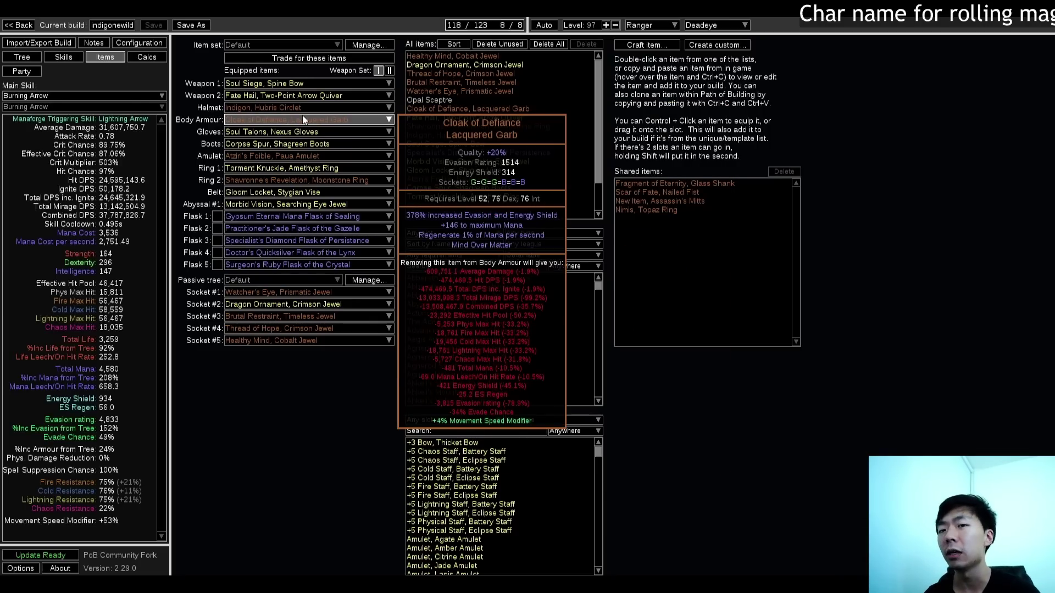
Show the passive tree and pan across its central clusters
{"action": "left_click", "coordinate": [21, 56]}
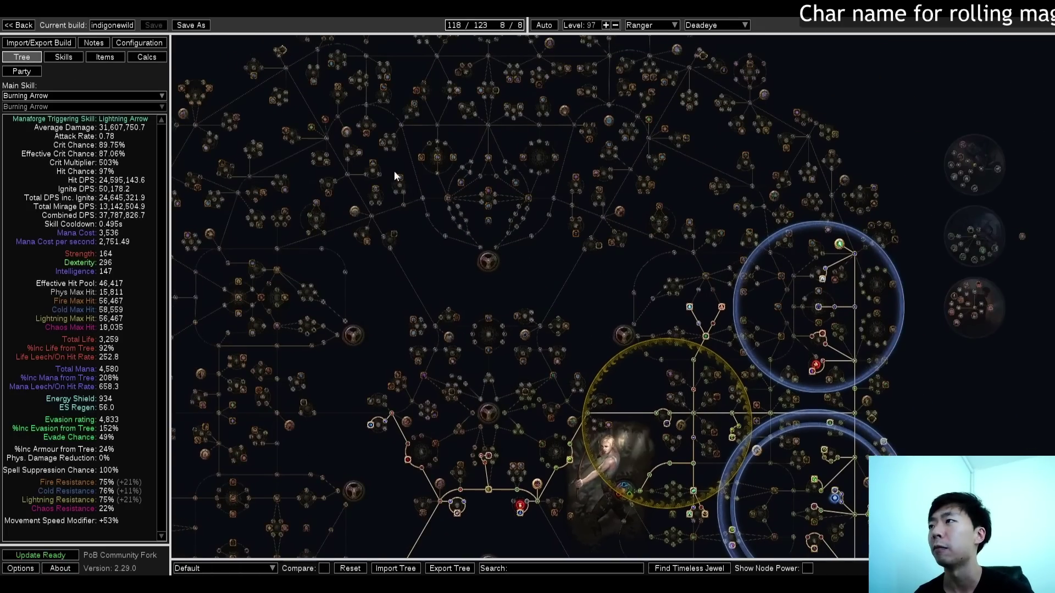
{"action": "scroll", "coordinate": [393, 171], "scroll_direction": "up", "scroll_amount": 3}
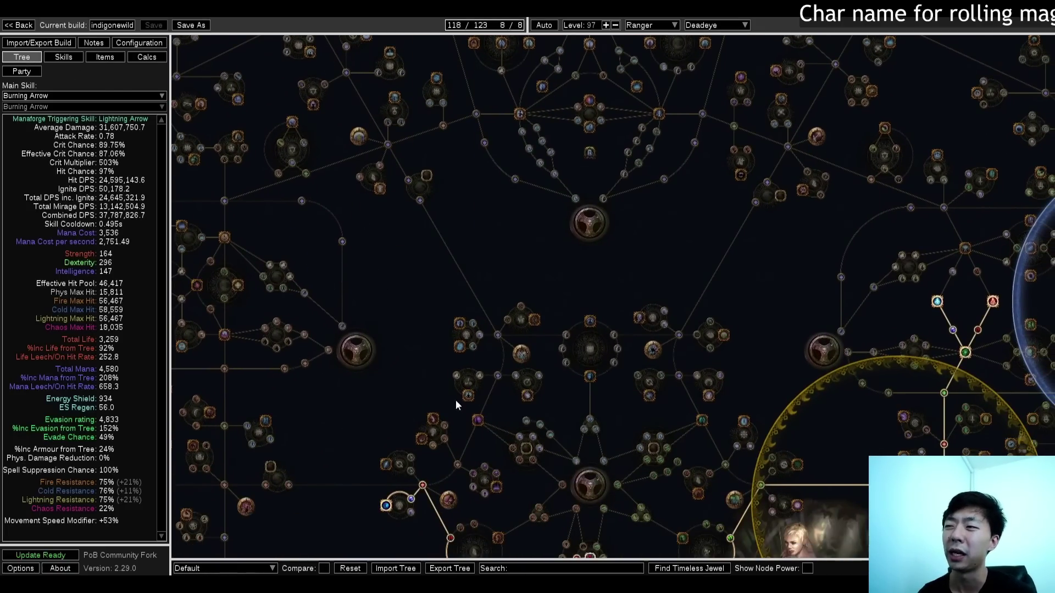
{"action": "left_click_drag", "start_coordinate": [445, 283], "coordinate": [431, 213]}
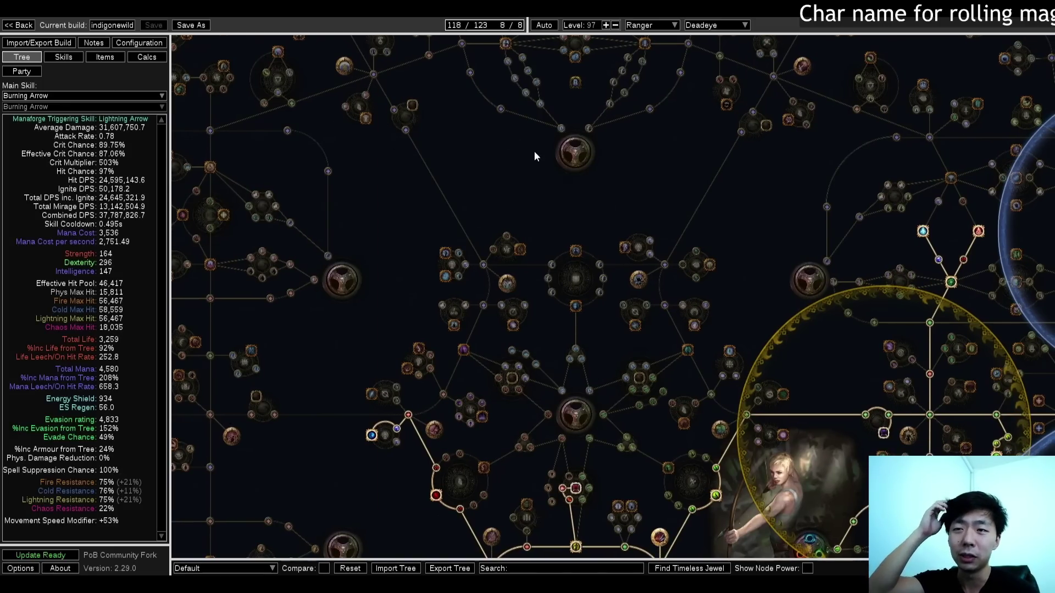
{"action": "scroll", "coordinate": [544, 176], "scroll_direction": "down", "scroll_amount": 2}
Back on the Items tab, inspect the Shavronne's Revelation Moonstone Ring in Ring 2
{"action": "left_click", "coordinate": [105, 58]}
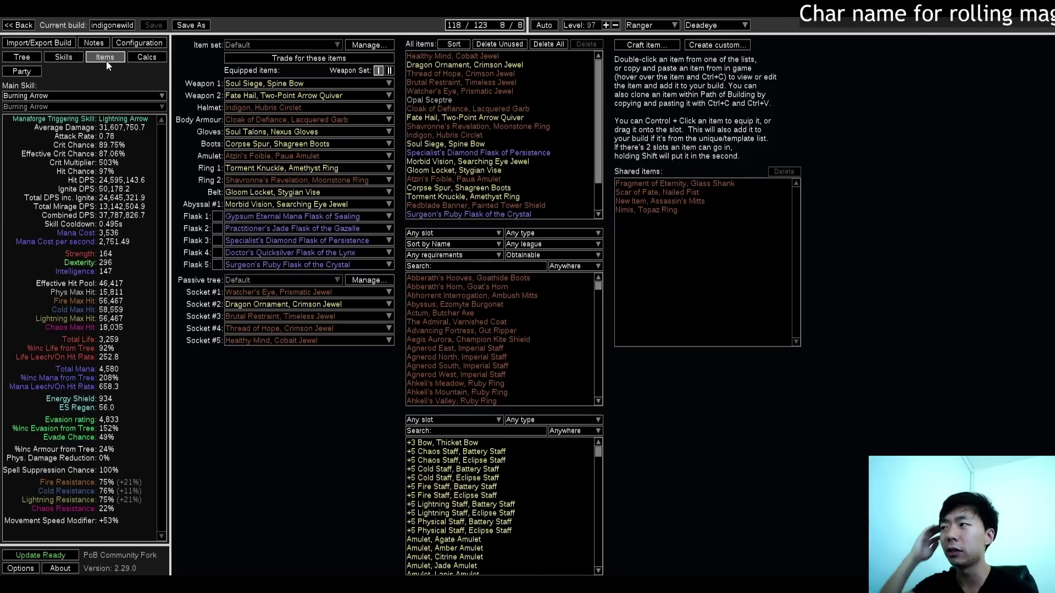
{"action": "mouse_move", "coordinate": [315, 184]}
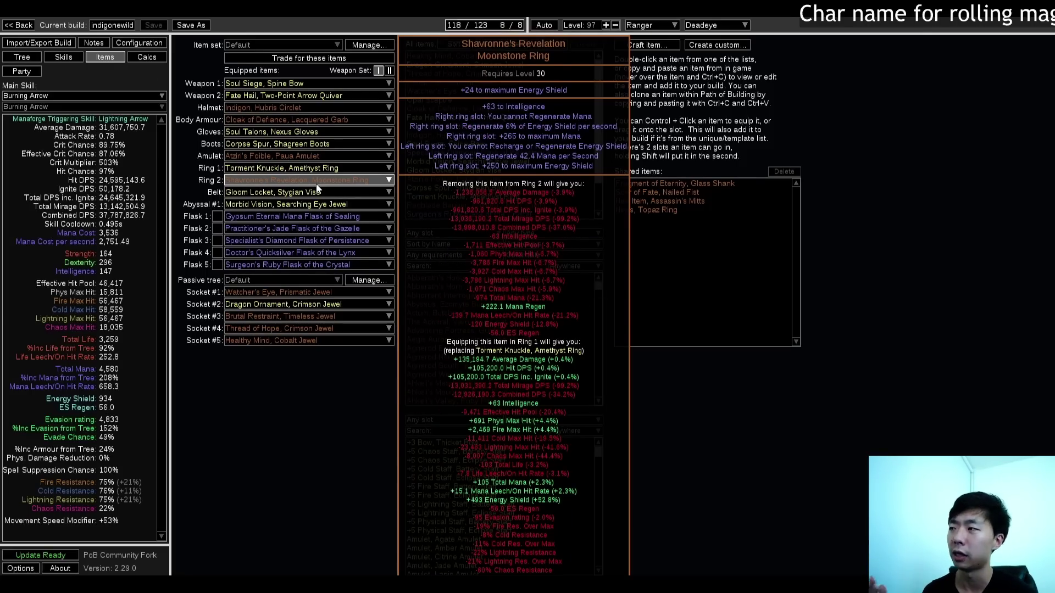
{"action": "mouse_move", "coordinate": [305, 339]}
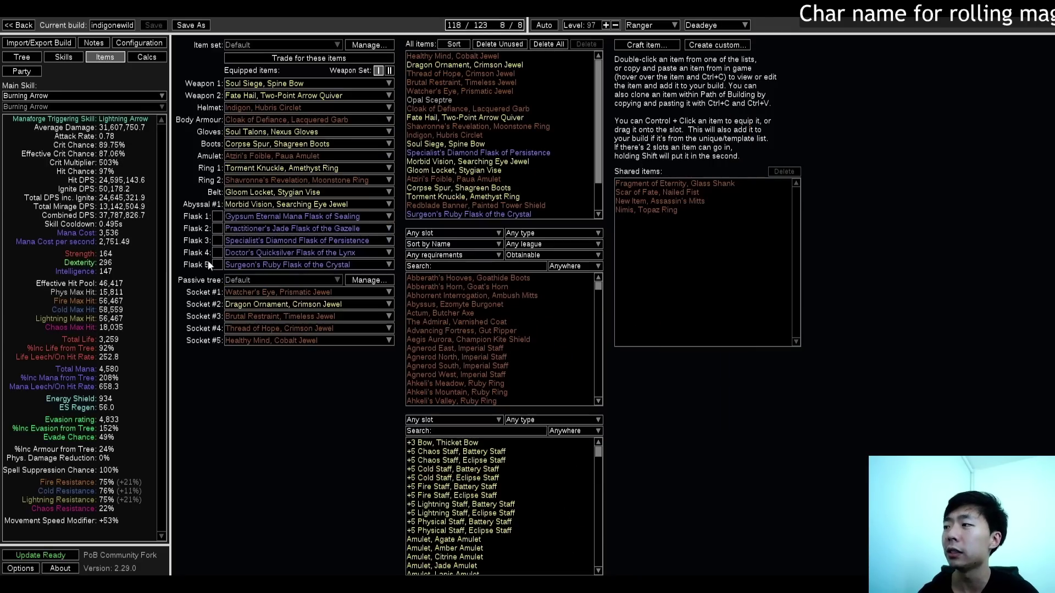
{"action": "left_click", "coordinate": [21, 57]}
{"action": "scroll", "coordinate": [662, 199], "scroll_direction": "up", "scroll_amount": 6}
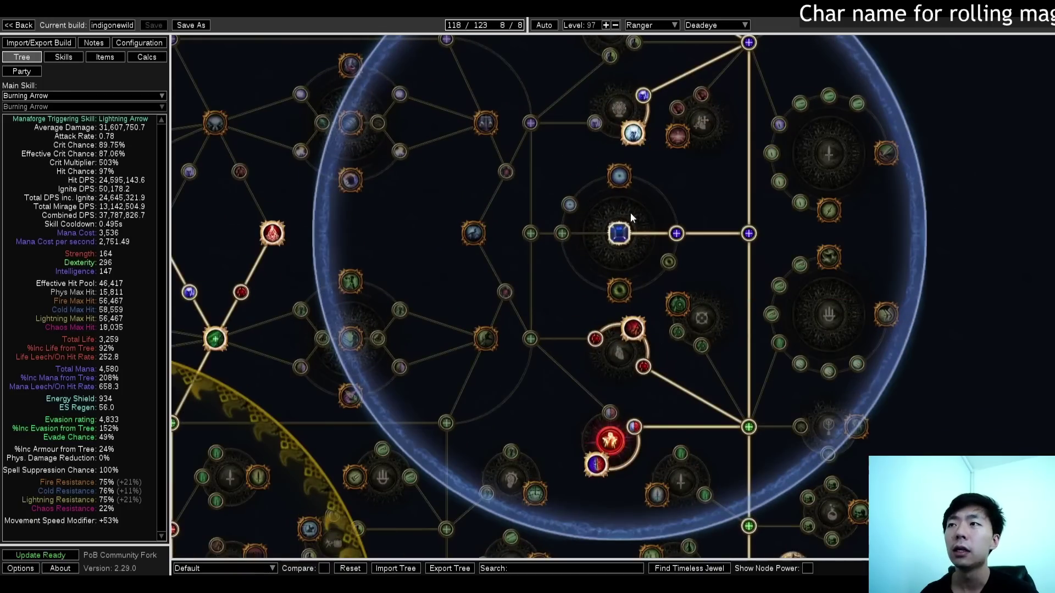
{"action": "scroll", "coordinate": [631, 212], "scroll_direction": "down", "scroll_amount": 3}
{"action": "scroll", "coordinate": [649, 209], "scroll_direction": "down", "scroll_amount": 2}
{"action": "left_click_drag", "start_coordinate": [680, 226], "coordinate": [643, 42]}
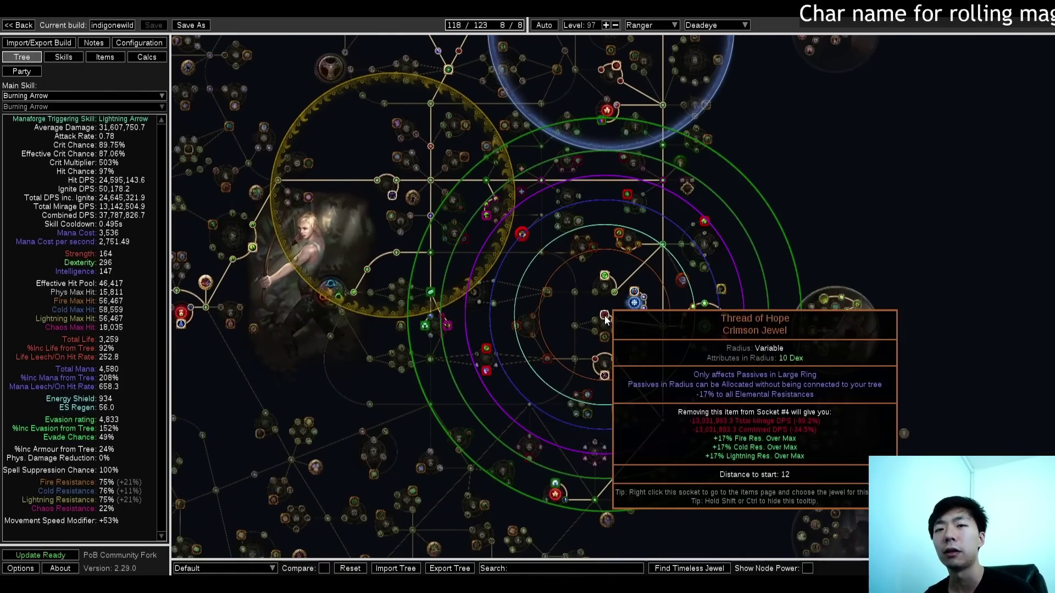
{"action": "left_click_drag", "start_coordinate": [601, 303], "coordinate": [658, 303]}
{"action": "scroll", "coordinate": [506, 192], "scroll_direction": "up", "scroll_amount": 4}
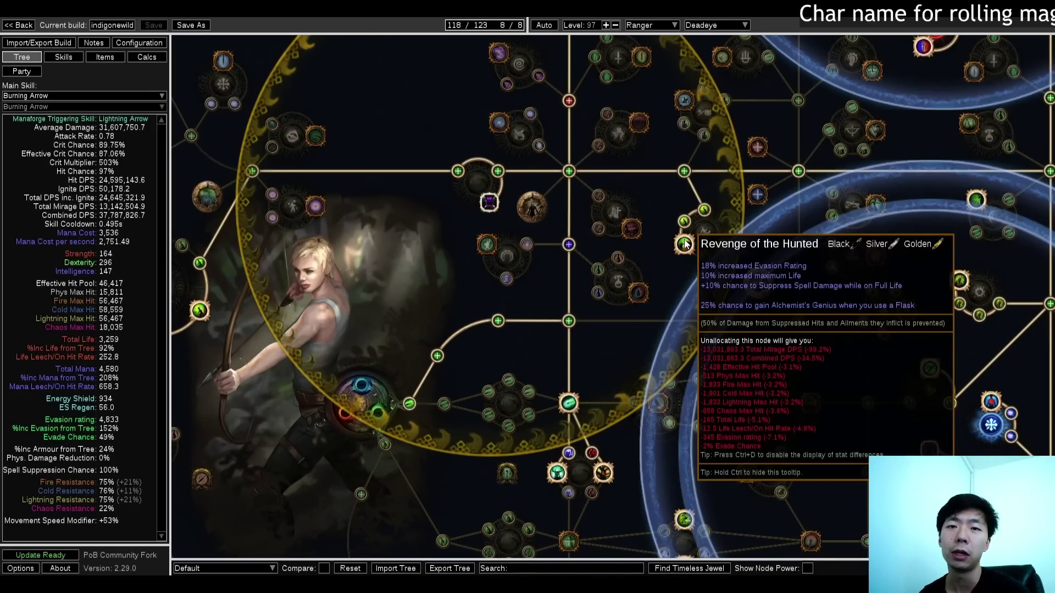
{"action": "left_click_drag", "start_coordinate": [601, 302], "coordinate": [927, 206]}
{"action": "scroll", "coordinate": [456, 366], "scroll_direction": "up", "scroll_amount": 2}
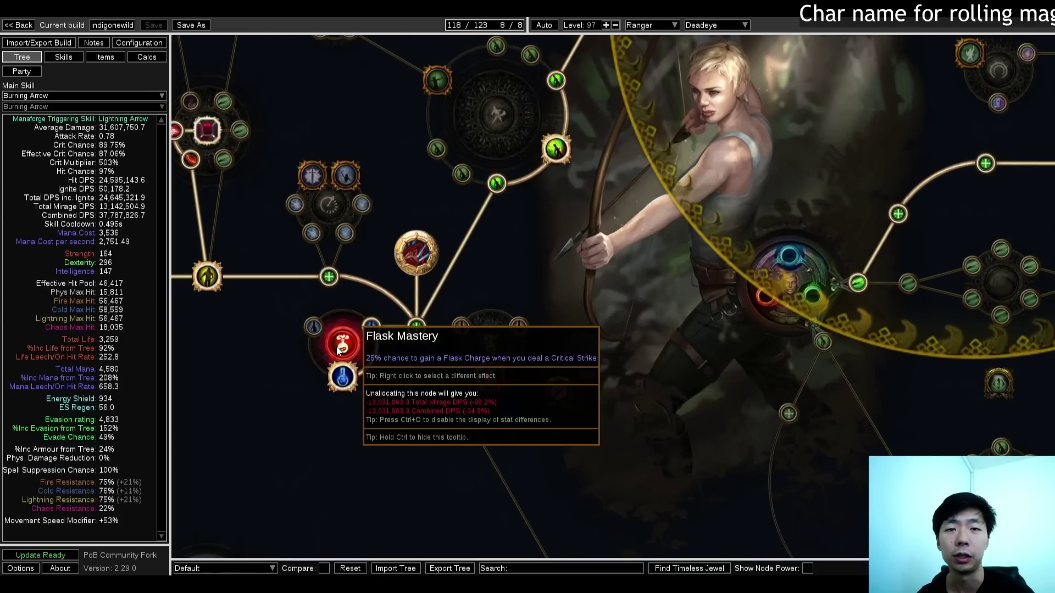
{"action": "scroll", "coordinate": [558, 263], "scroll_direction": "down", "scroll_amount": 4}
{"action": "scroll", "coordinate": [575, 269], "scroll_direction": "down", "scroll_amount": 1}
Bring the passive tree back up and zoom in and out on it
{"action": "left_click", "coordinate": [105, 57]}
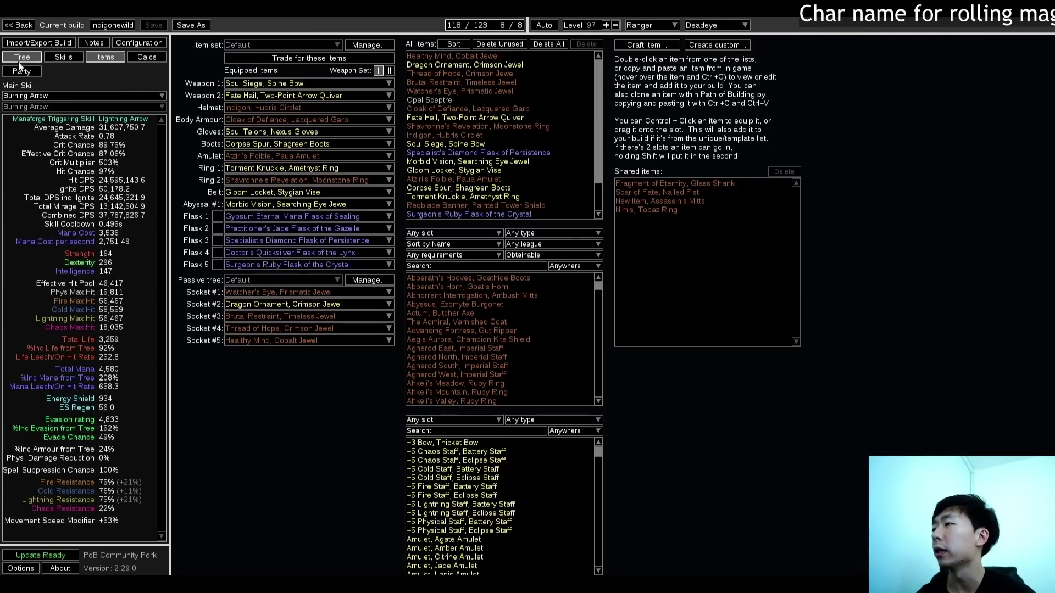
{"action": "left_click", "coordinate": [22, 57]}
{"action": "scroll", "coordinate": [511, 291], "scroll_direction": "up", "scroll_amount": 3}
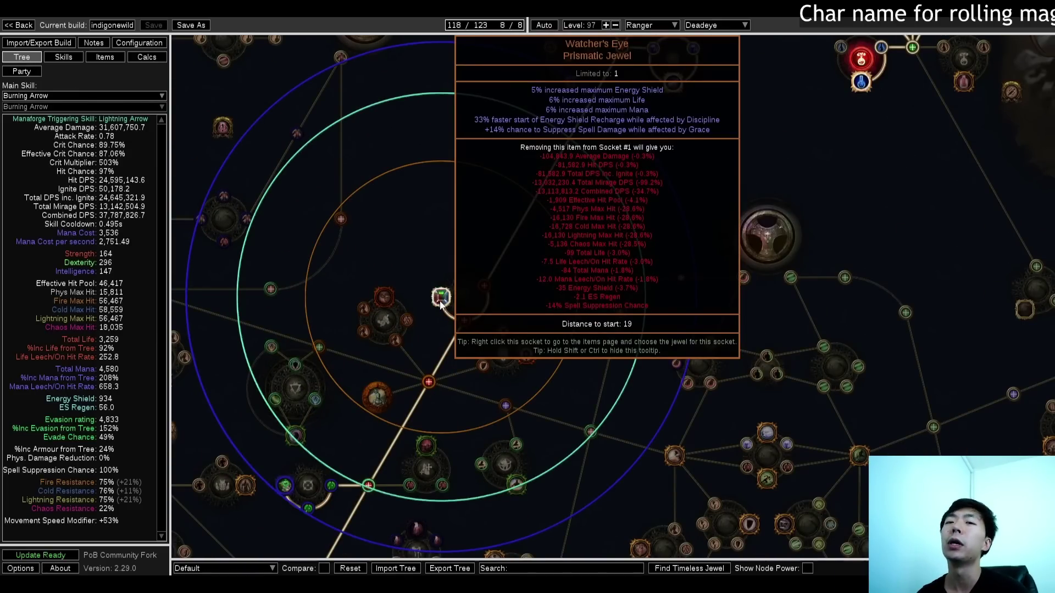
{"action": "scroll", "coordinate": [440, 303], "scroll_direction": "down", "scroll_amount": 1}
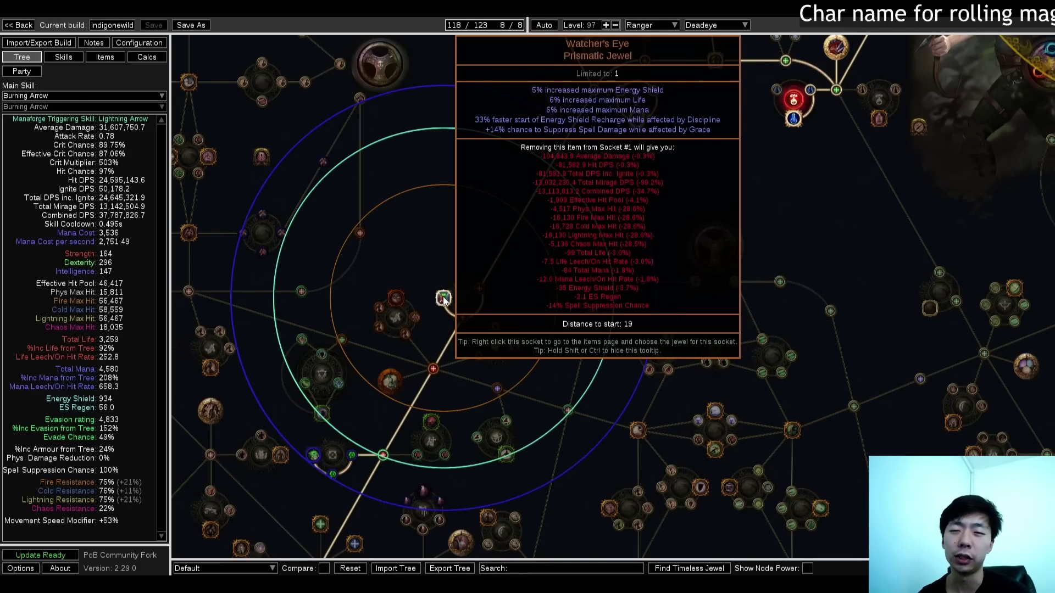
{"action": "scroll", "coordinate": [587, 330], "scroll_direction": "down", "scroll_amount": 4}
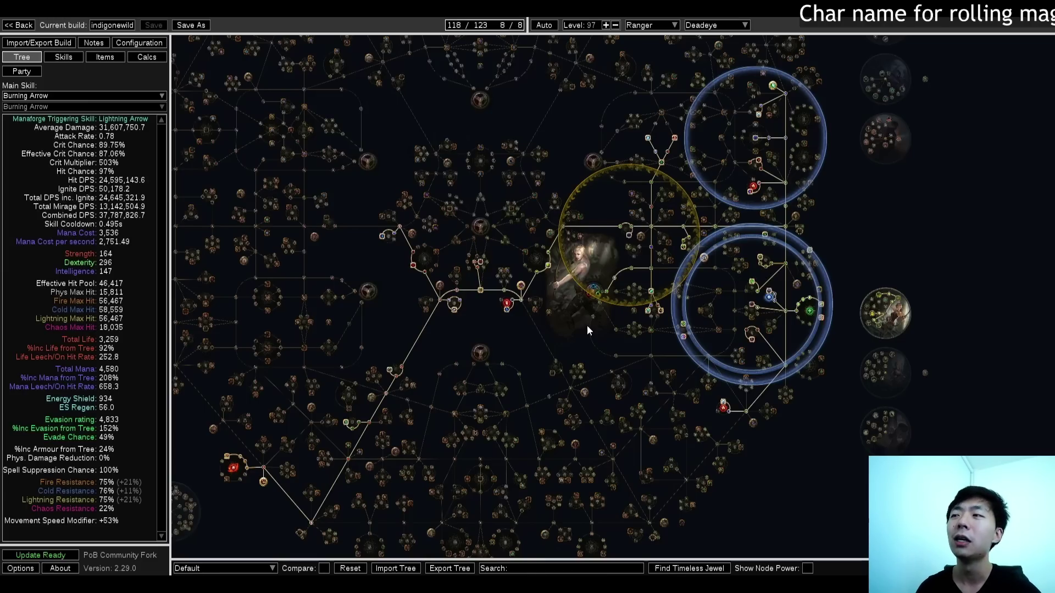
Pan and zoom until the Call to Arms warcry cluster is in close view
{"action": "left_click_drag", "start_coordinate": [586, 326], "coordinate": [644, 316]}
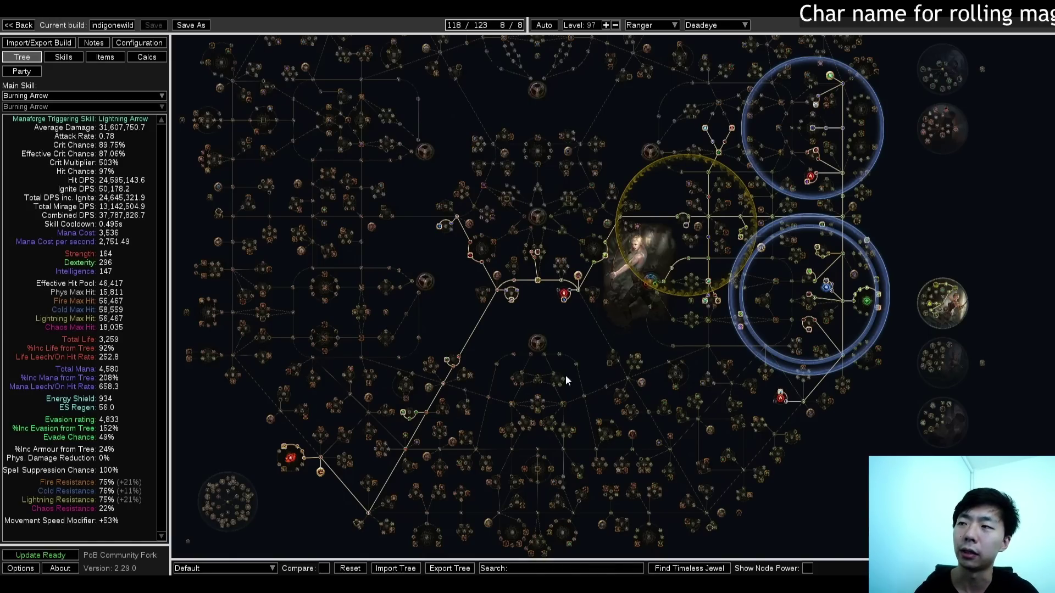
{"action": "scroll", "coordinate": [565, 379], "scroll_direction": "up", "scroll_amount": 3}
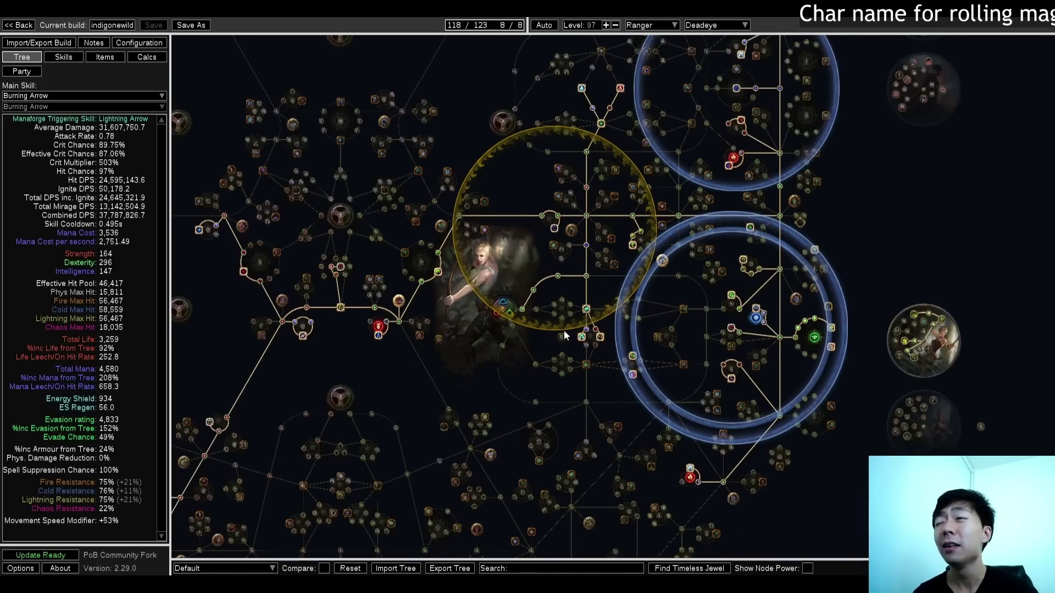
{"action": "left_click_drag", "start_coordinate": [639, 319], "coordinate": [581, 410]}
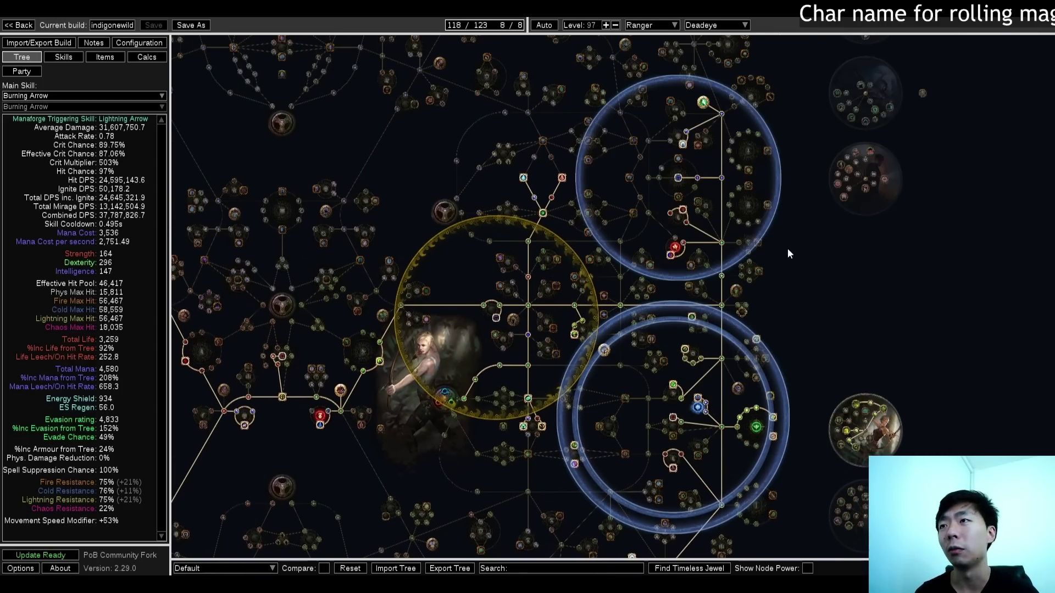
{"action": "left_click_drag", "start_coordinate": [789, 254], "coordinate": [826, 246]}
{"action": "left_click_drag", "start_coordinate": [577, 346], "coordinate": [728, 245]}
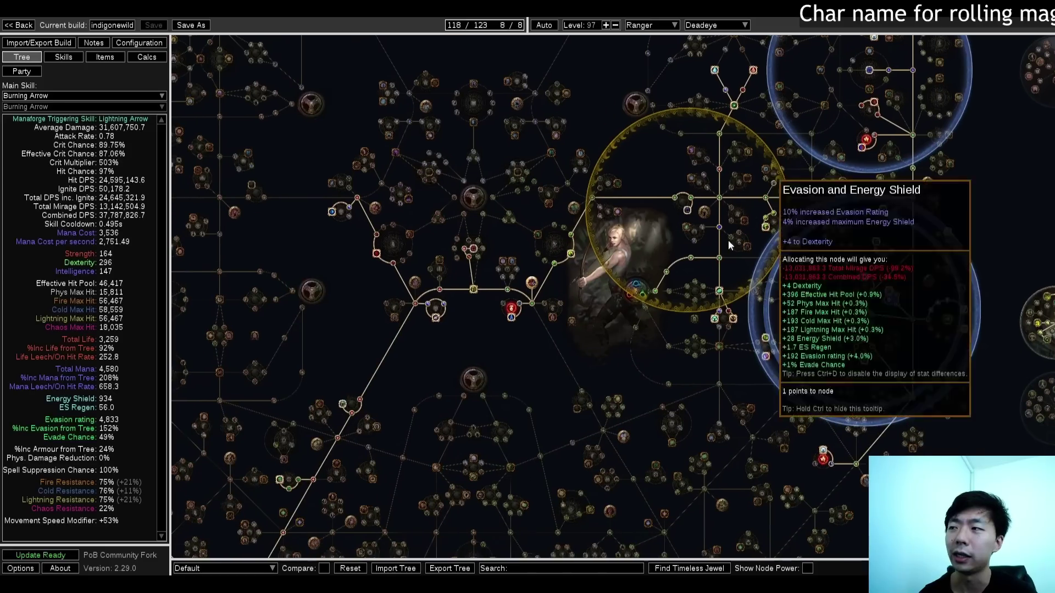
{"action": "left_click_drag", "start_coordinate": [551, 393], "coordinate": [680, 280]}
{"action": "left_click_drag", "start_coordinate": [484, 407], "coordinate": [704, 313]}
{"action": "scroll", "coordinate": [489, 366], "scroll_direction": "up", "scroll_amount": 5}
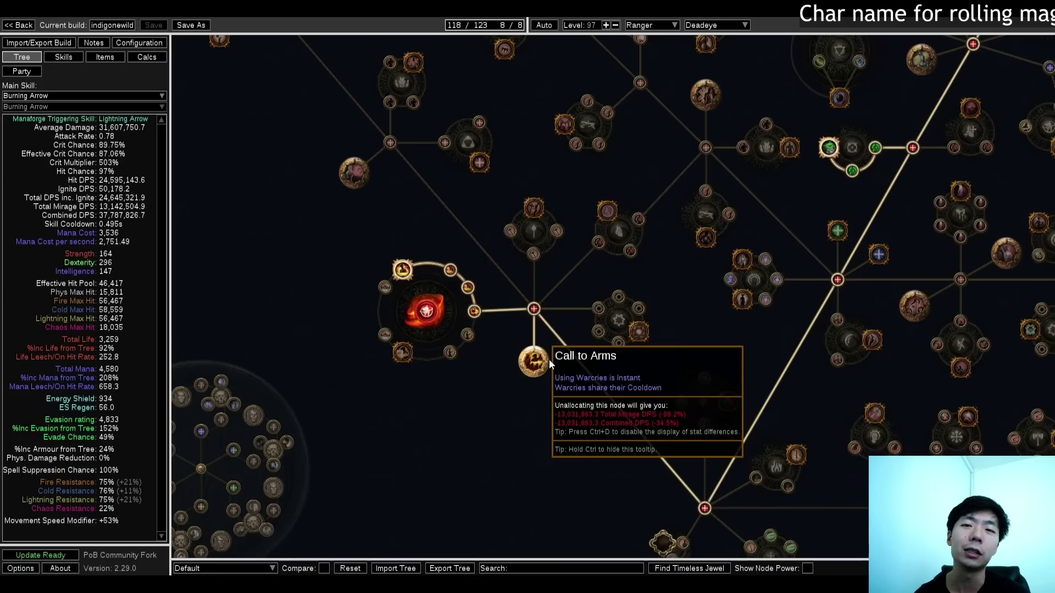
Inspect the Warcry Mastery, Watcher's Eye jewel socket and nearby warcry nodes
{"action": "mouse_move", "coordinate": [437, 312]}
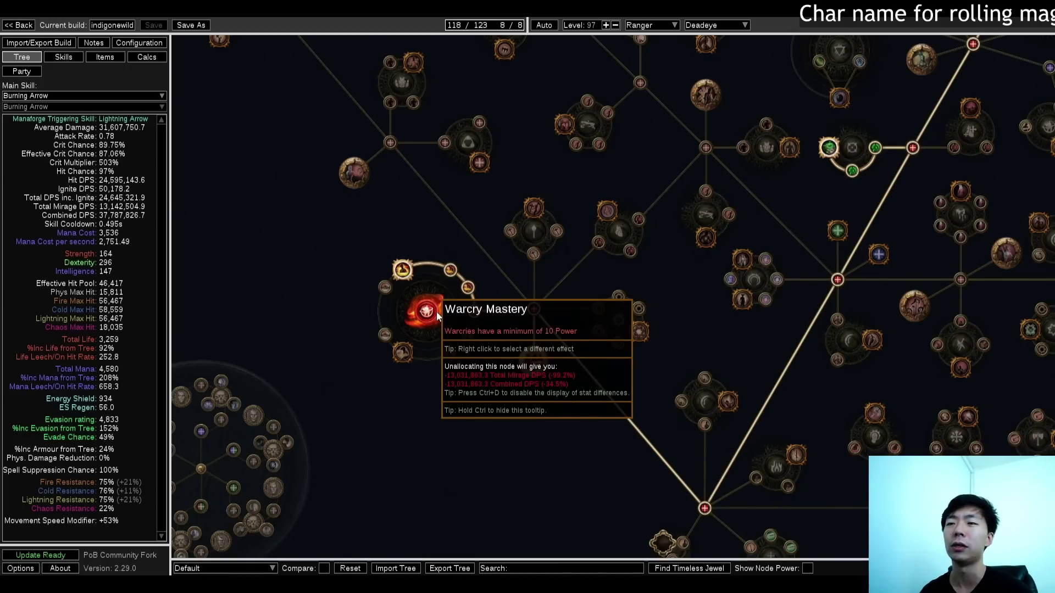
{"action": "scroll", "coordinate": [437, 316], "scroll_direction": "down", "scroll_amount": 5}
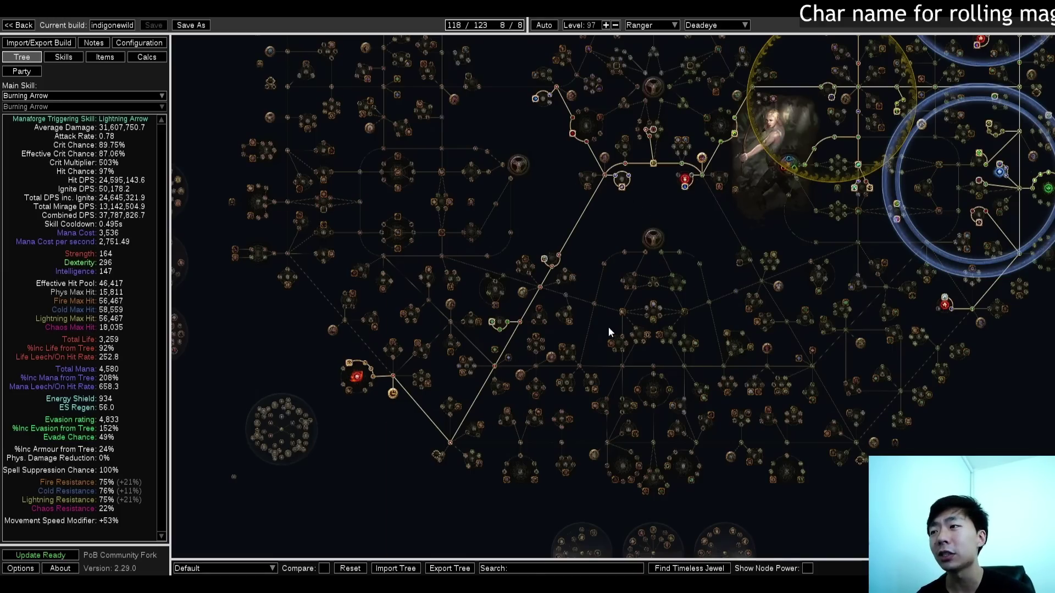
{"action": "scroll", "coordinate": [546, 259], "scroll_direction": "up", "scroll_amount": 5}
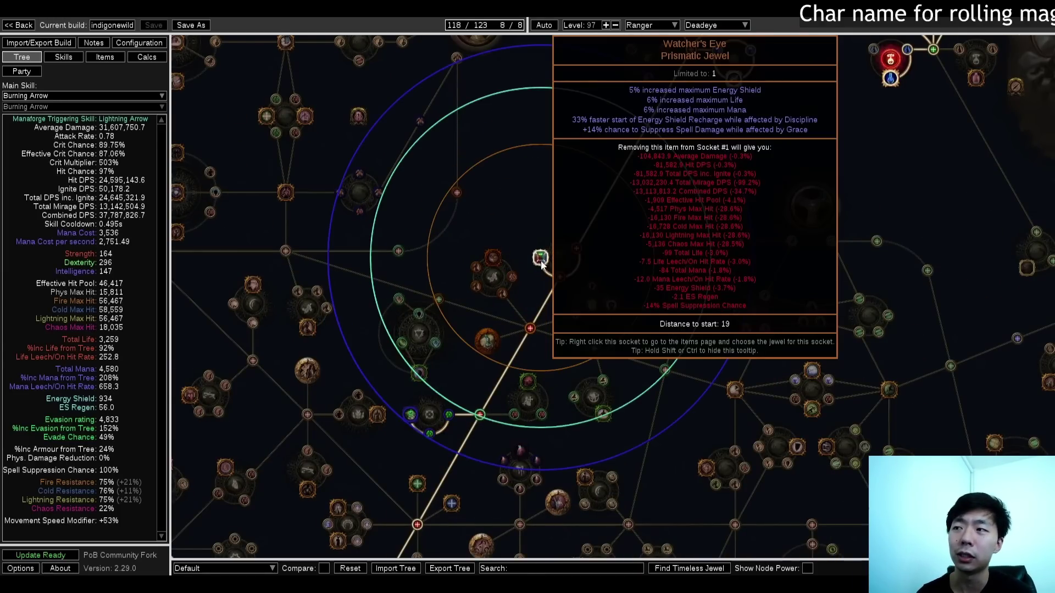
{"action": "scroll", "coordinate": [541, 294], "scroll_direction": "down", "scroll_amount": 3}
{"action": "scroll", "coordinate": [498, 256], "scroll_direction": "up", "scroll_amount": 2}
{"action": "scroll", "coordinate": [357, 365], "scroll_direction": "up", "scroll_amount": 4}
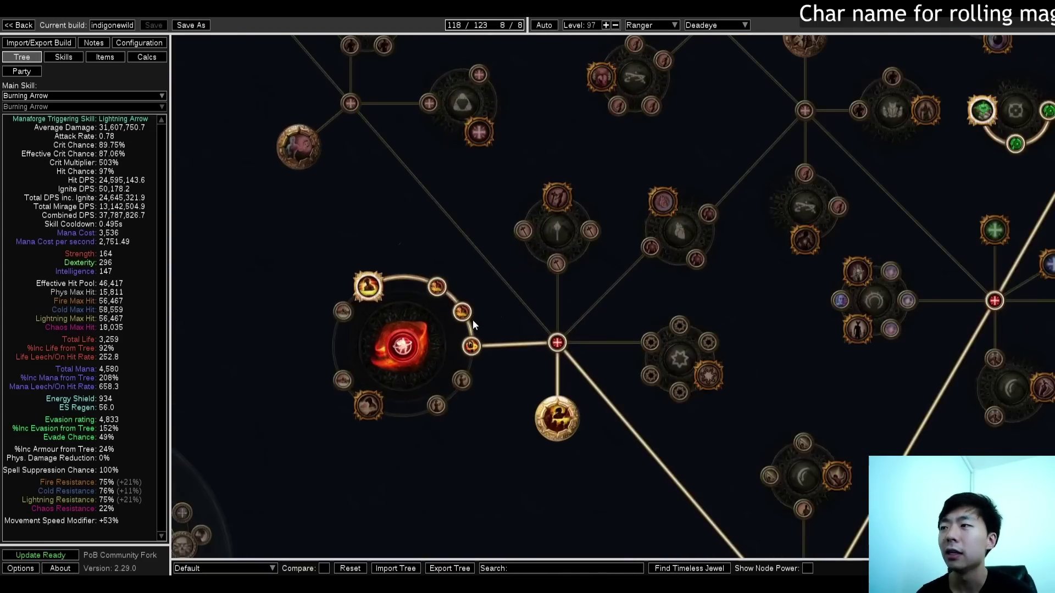
{"action": "mouse_move", "coordinate": [466, 325]}
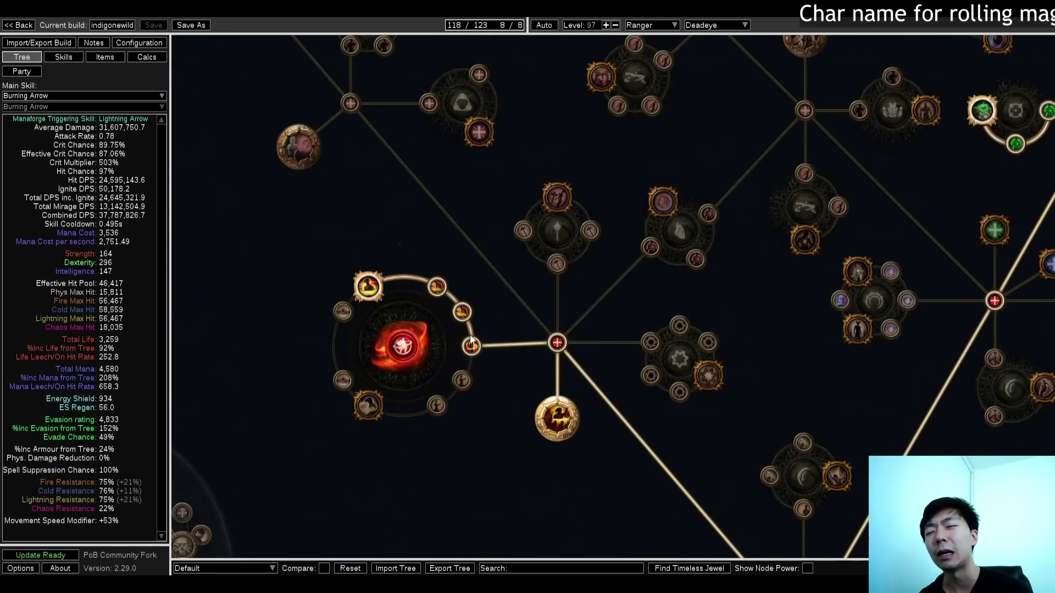
{"action": "mouse_move", "coordinate": [470, 346]}
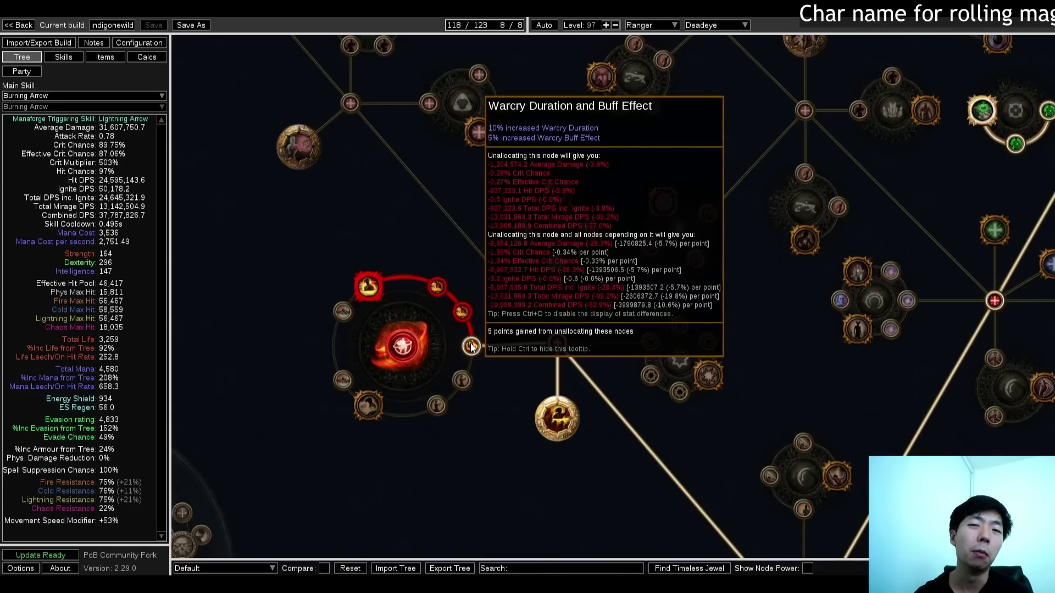
{"action": "mouse_move", "coordinate": [439, 287]}
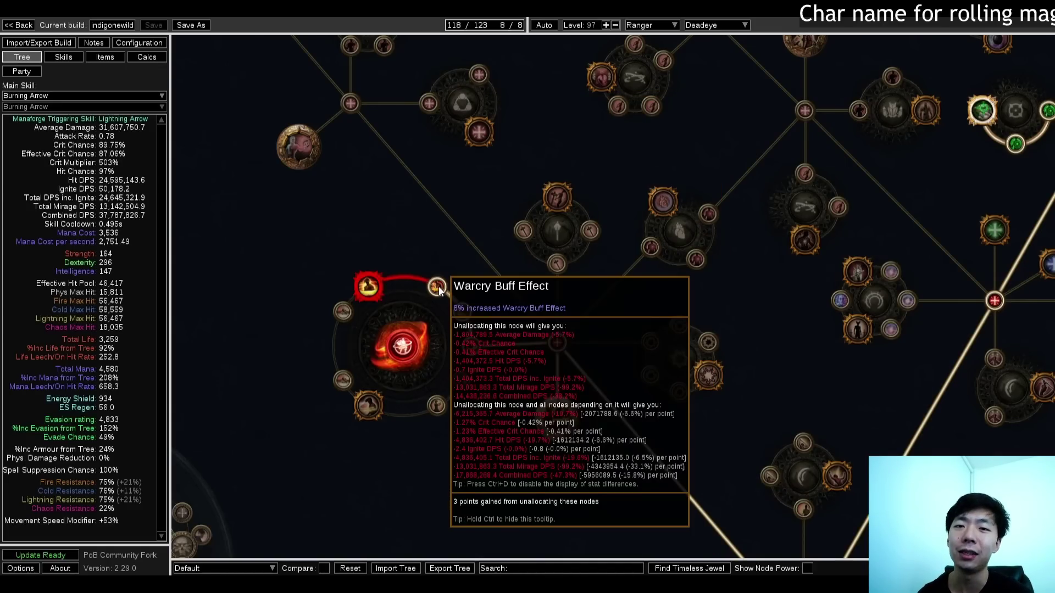
{"action": "mouse_move", "coordinate": [365, 286]}
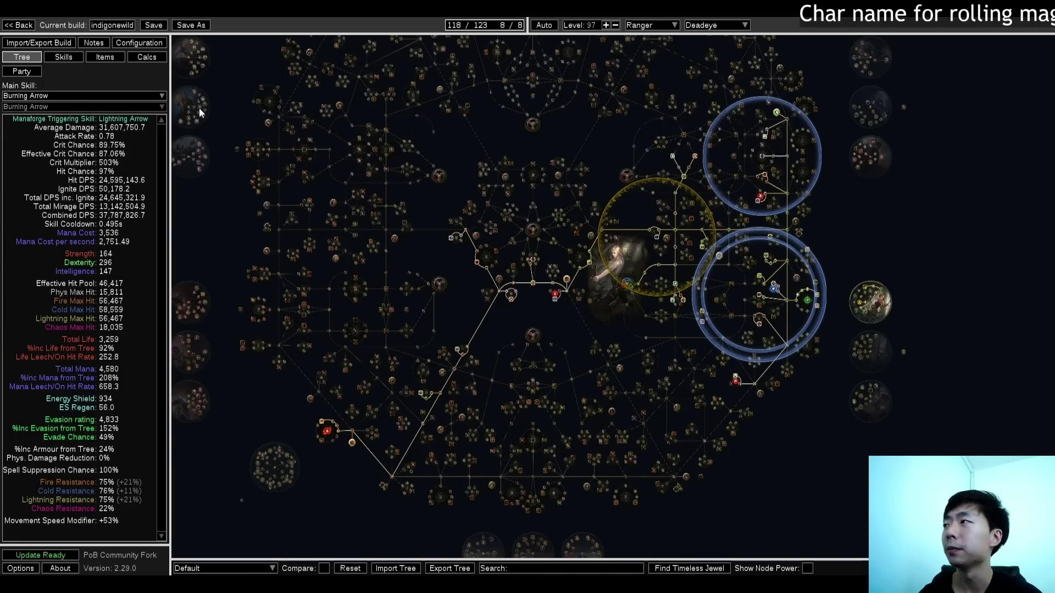
Enable Flasks 1–5, raising evasion to 10,409 and movement speed to +117%
{"action": "left_click", "coordinate": [104, 56]}
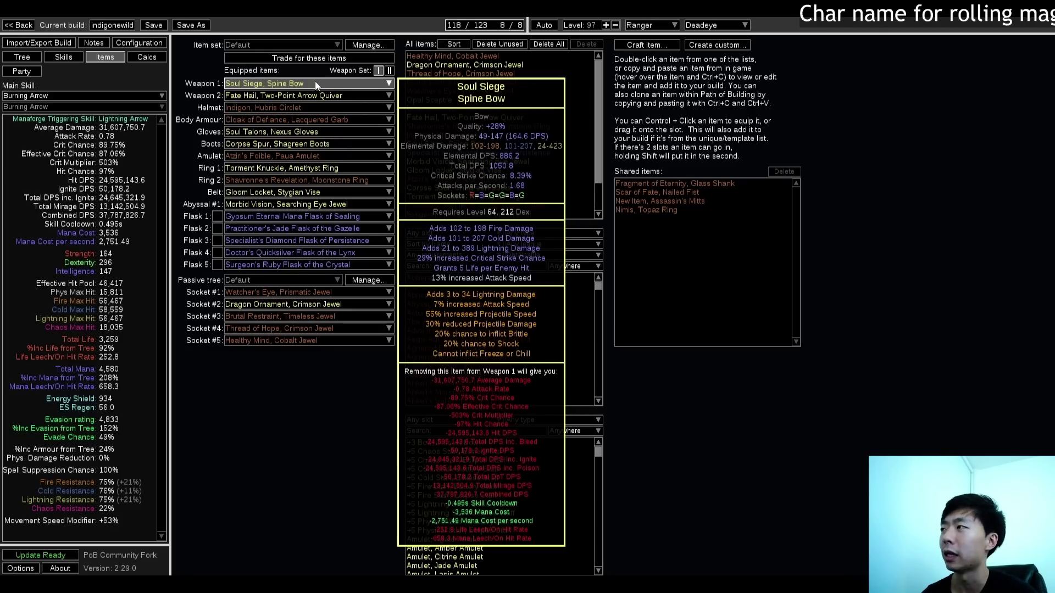
{"action": "left_click", "coordinate": [217, 216]}
{"action": "left_click", "coordinate": [217, 240]}
{"action": "left_click", "coordinate": [218, 228]}
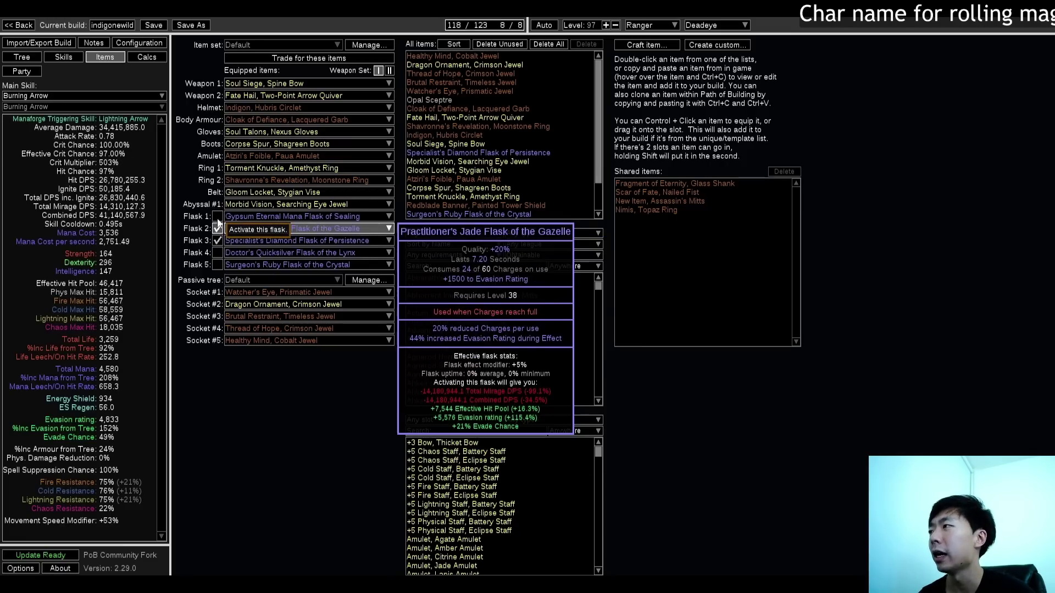
{"action": "left_click", "coordinate": [217, 252]}
{"action": "left_click", "coordinate": [217, 264]}
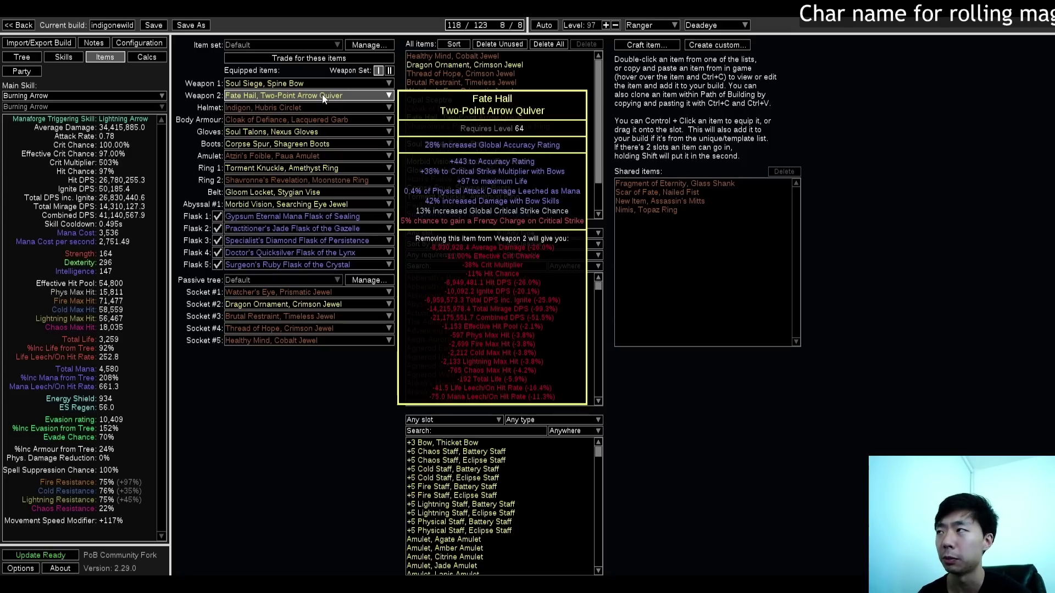
Inspect three equipped items, then bring up the Skills page with the Lightning Arrow group (ctrl+2)
{"action": "mouse_move", "coordinate": [316, 134]}
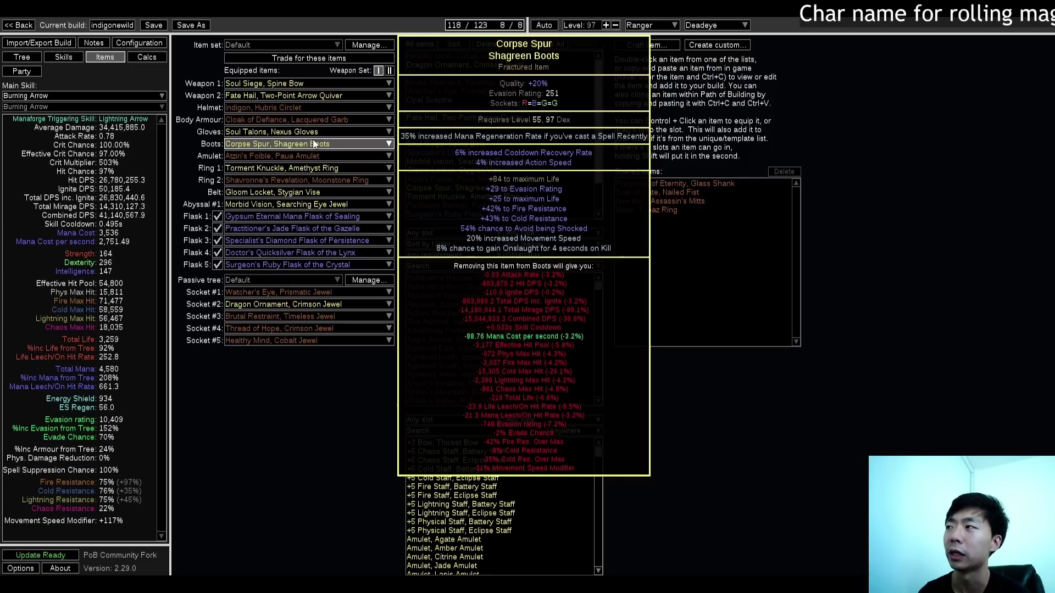
{"action": "mouse_move", "coordinate": [318, 159]}
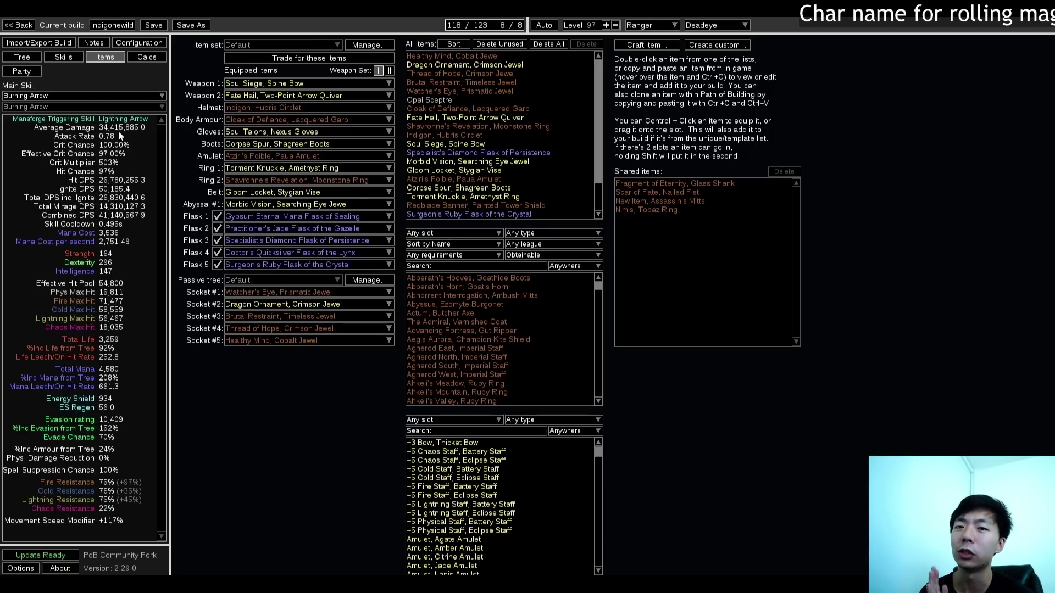
{"action": "mouse_move", "coordinate": [274, 191]}
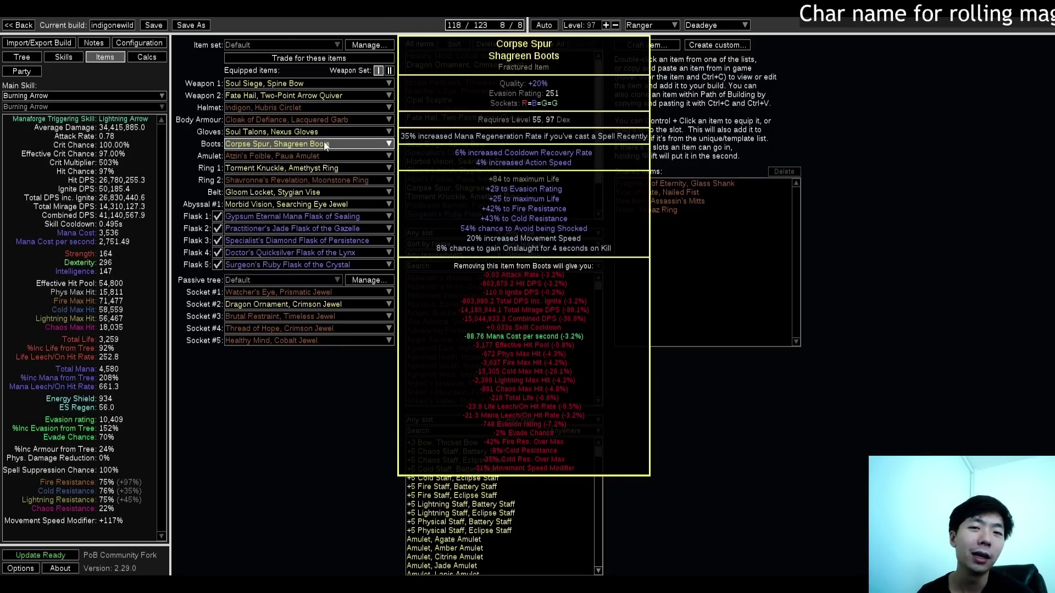
{"action": "key", "text": "ctrl+2"}
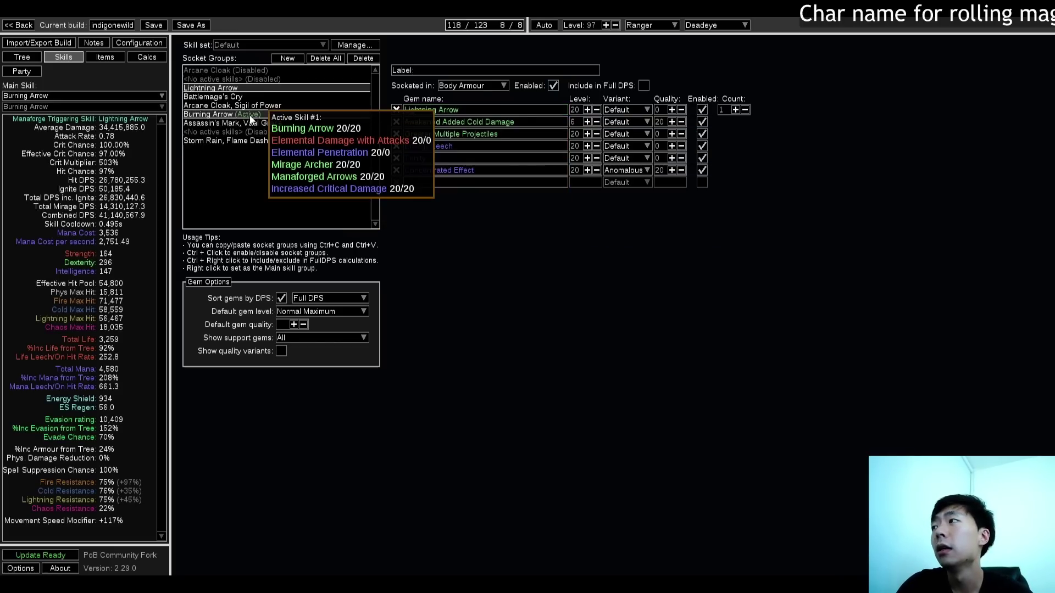
Show the Burning Arrow group, keeping Anomalous Burning Arrow and Divergent Manaforged Arrows variants
{"action": "left_click", "coordinate": [214, 114]}
{"action": "left_click", "coordinate": [642, 110]}
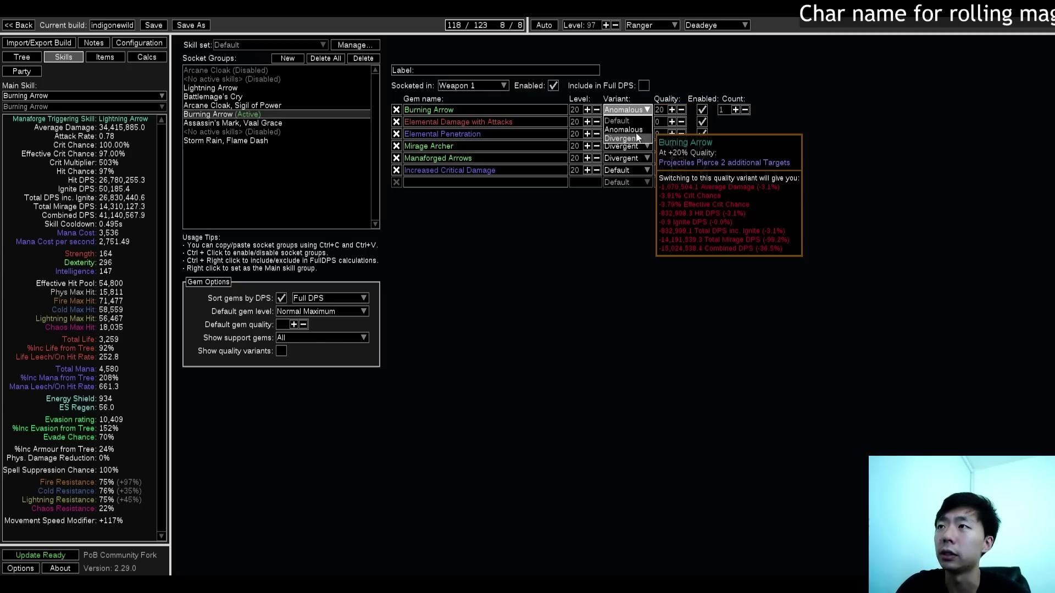
{"action": "left_click", "coordinate": [635, 130]}
{"action": "left_click", "coordinate": [630, 156]}
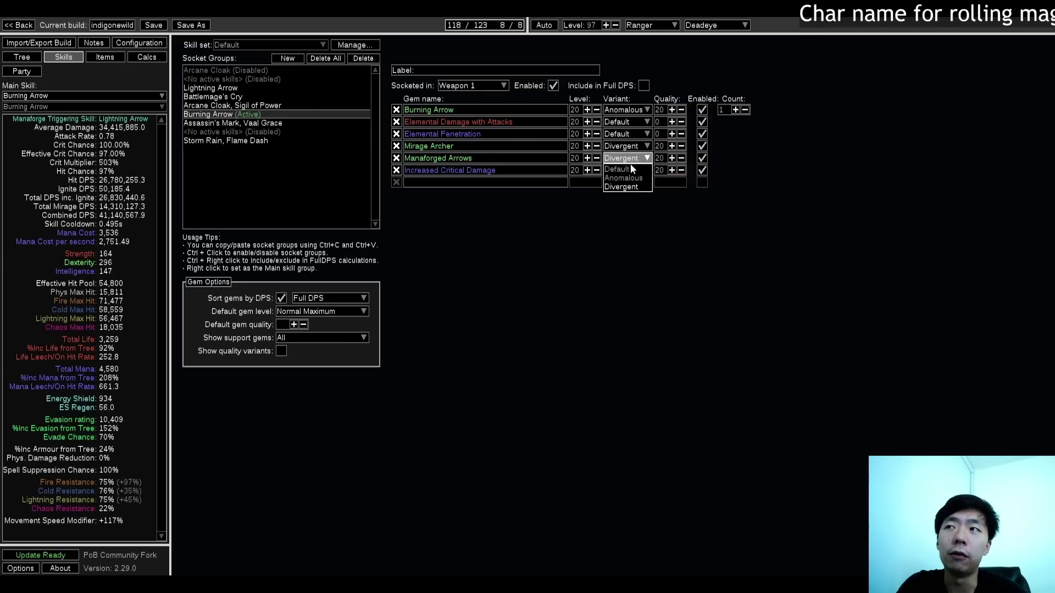
{"action": "left_click", "coordinate": [572, 147]}
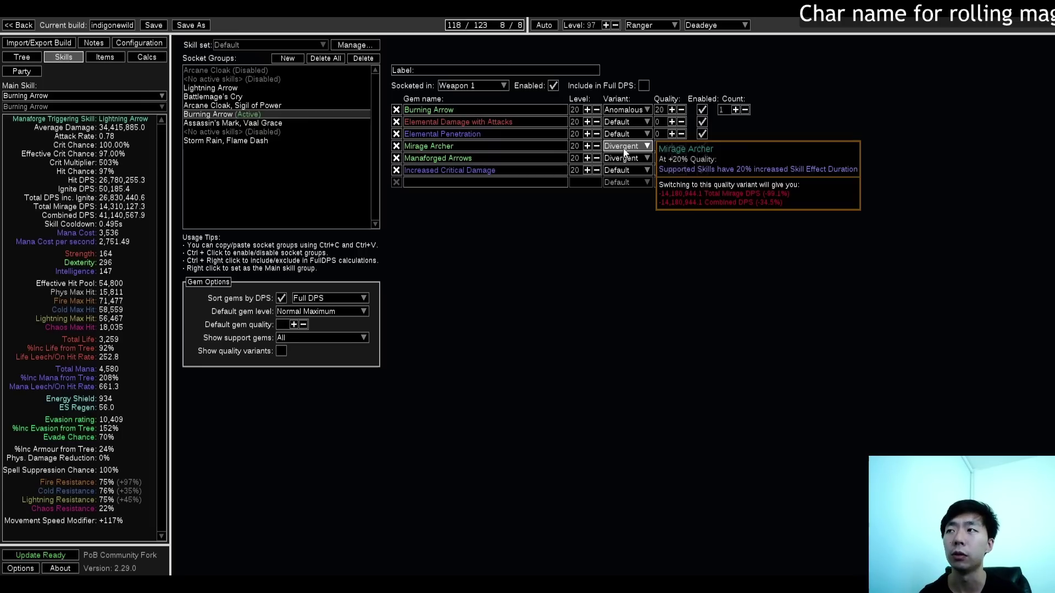
View the Storm Rain/Flame Dash gems, then the Assassin's Mark group, keeping its Divergent variant
{"action": "left_click", "coordinate": [264, 141]}
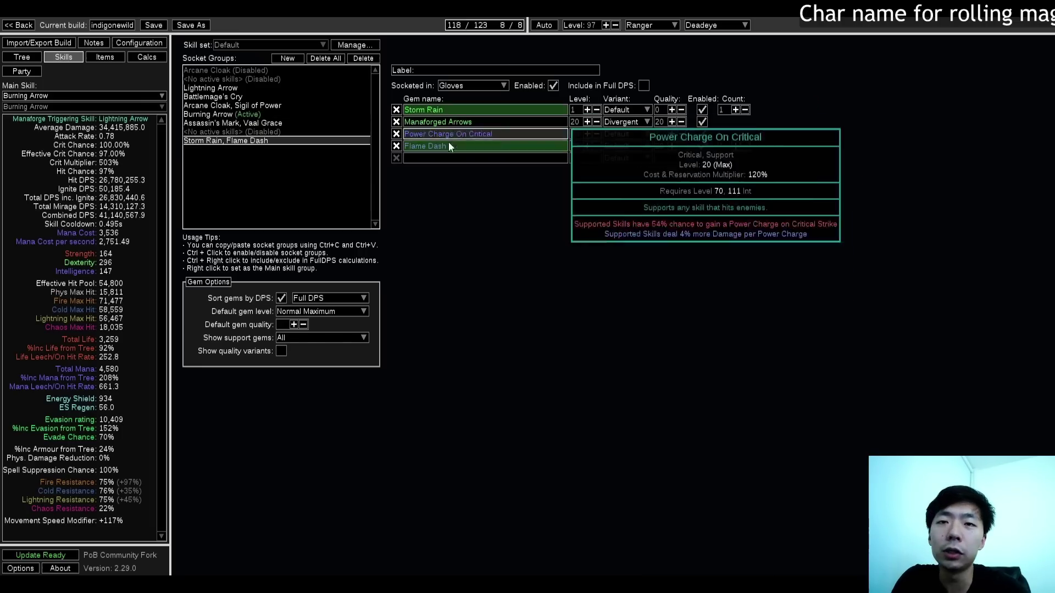
{"action": "mouse_move", "coordinate": [481, 148]}
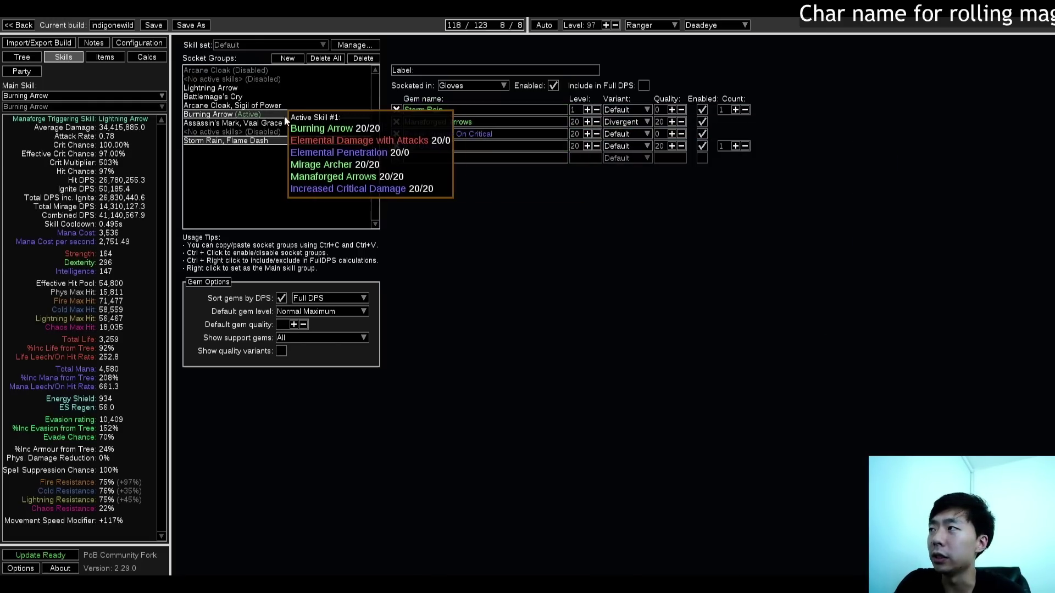
{"action": "left_click", "coordinate": [242, 123]}
{"action": "mouse_move", "coordinate": [470, 111]}
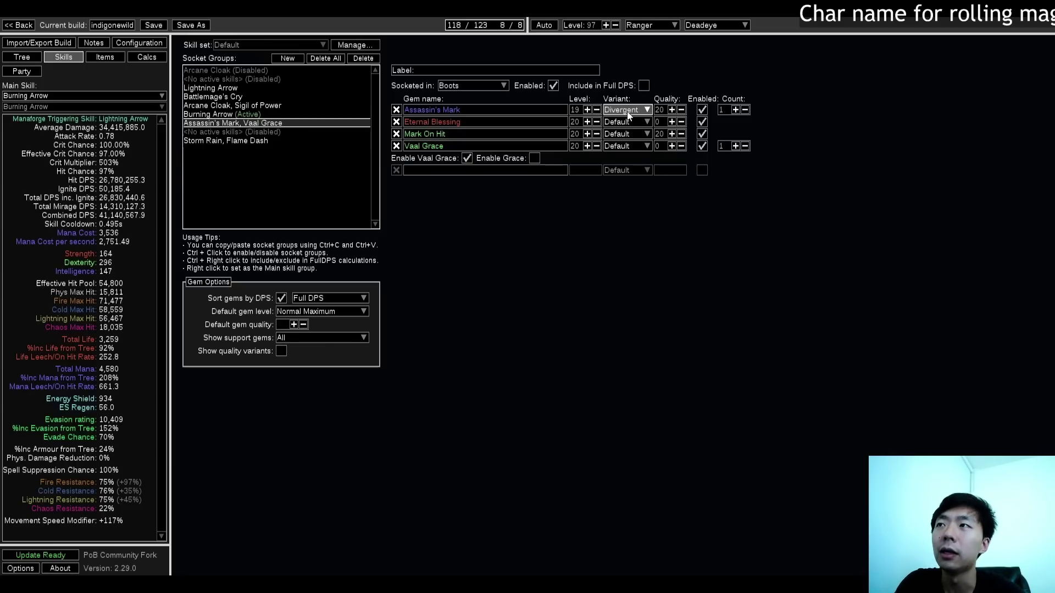
{"action": "left_click", "coordinate": [629, 112]}
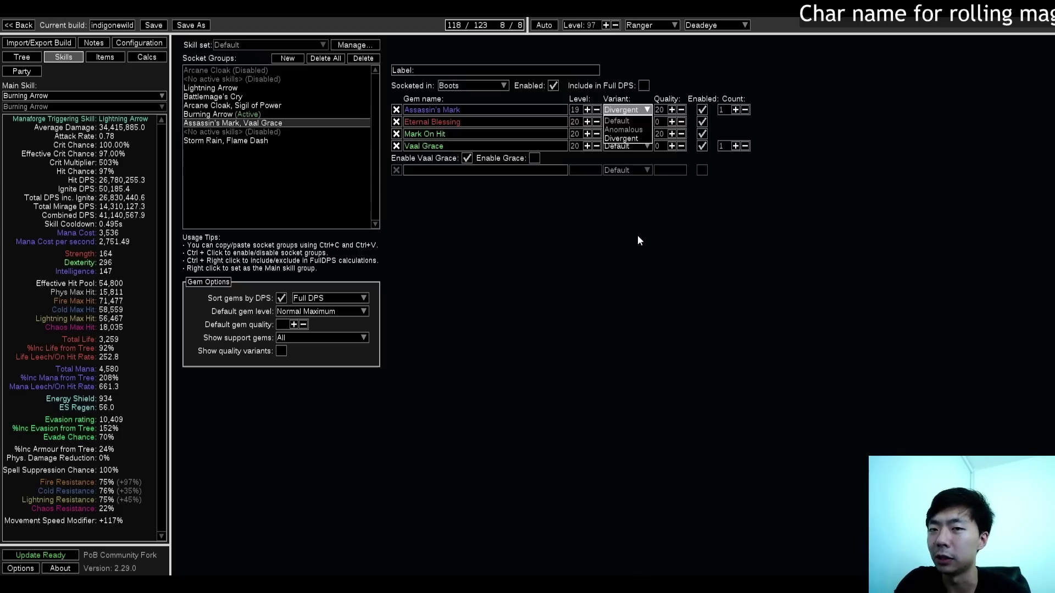
{"action": "key", "text": "Escape"}
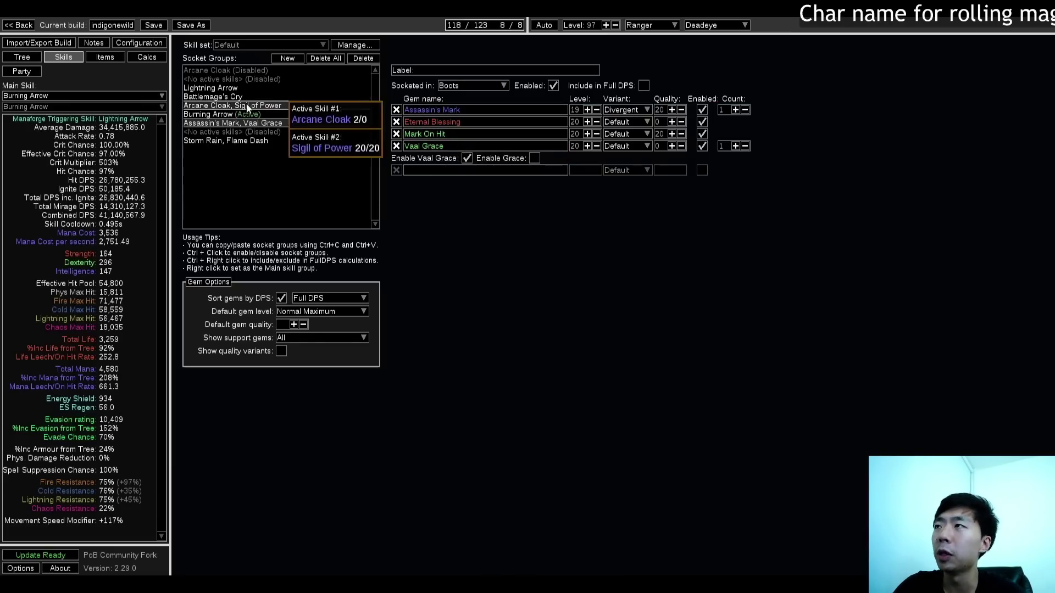
Show the passive tree, zooming on the Deadeye ascendancy and panning toward it
{"action": "left_click", "coordinate": [21, 58]}
{"action": "scroll", "coordinate": [634, 247], "scroll_direction": "up", "scroll_amount": 4}
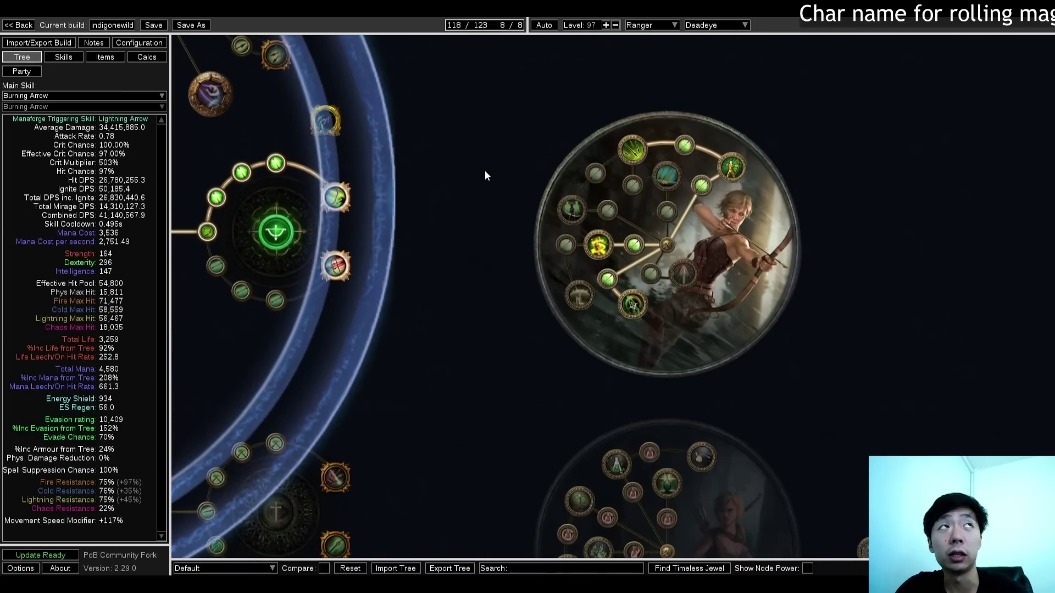
{"action": "scroll", "coordinate": [487, 170], "scroll_direction": "down", "scroll_amount": 5}
{"action": "left_click_drag", "start_coordinate": [487, 171], "coordinate": [635, 188]}
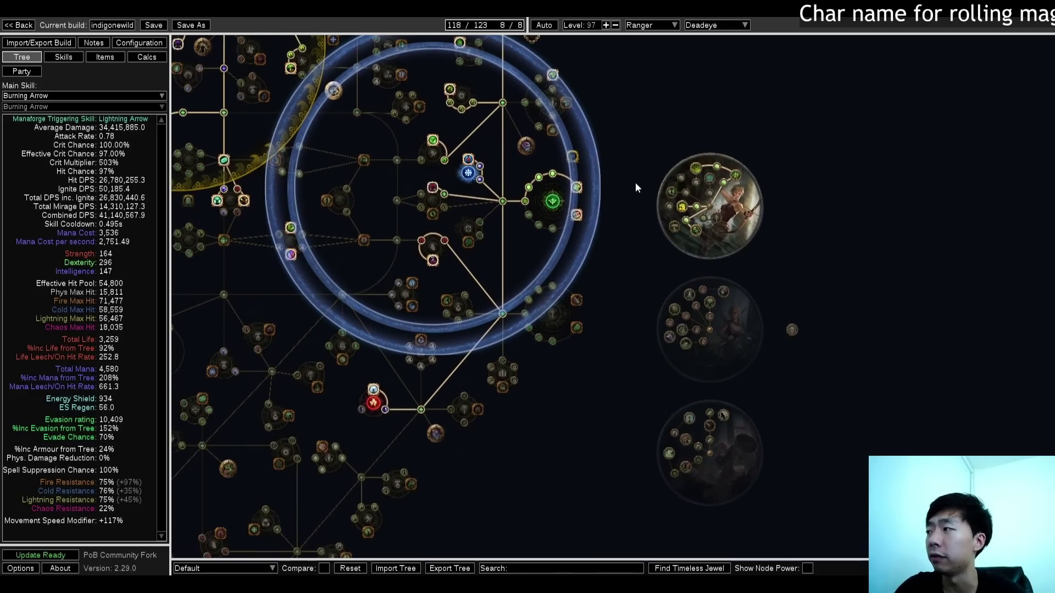